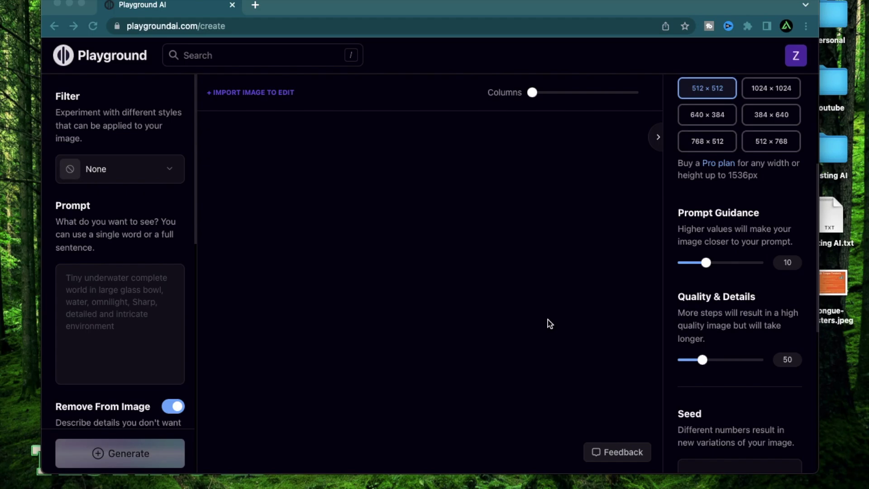
- Scroll the Playground AI playlist, then switch to the Testing AI channel's playlists tab
left_click(548, 320)
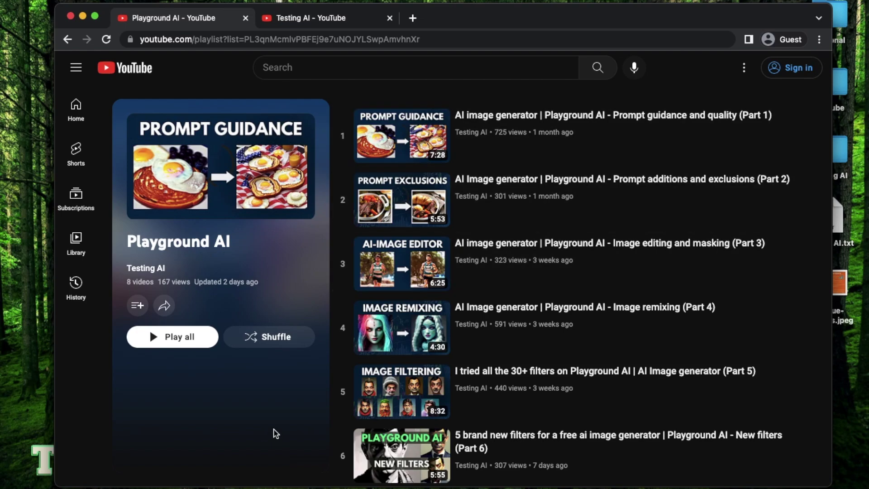
scroll(636, 362, "down", 3)
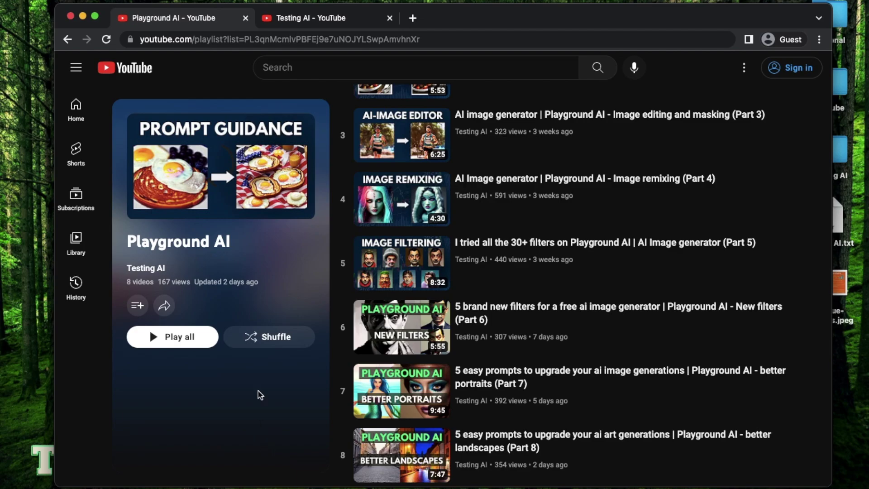
left_click(333, 19)
scroll(638, 479, "down", 1)
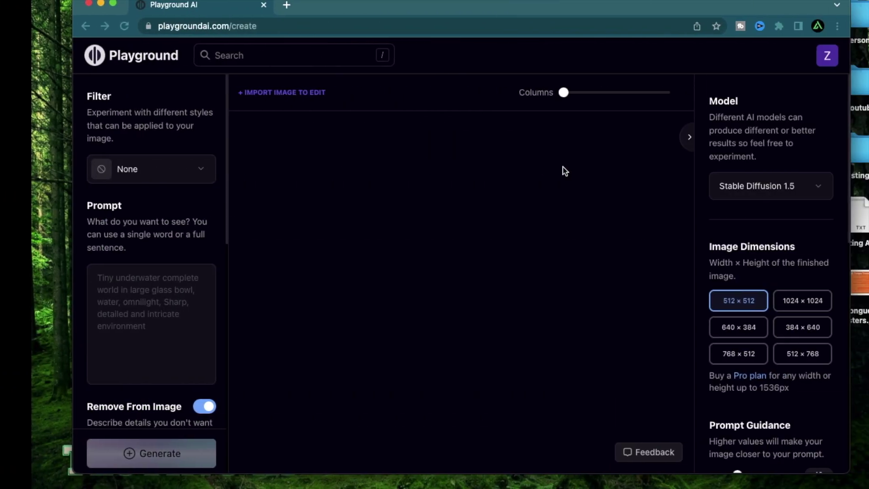
- Switch on Private Session, leave the style Filter at none, and scroll to Remove From Image
scroll(693, 199, "down", 10)
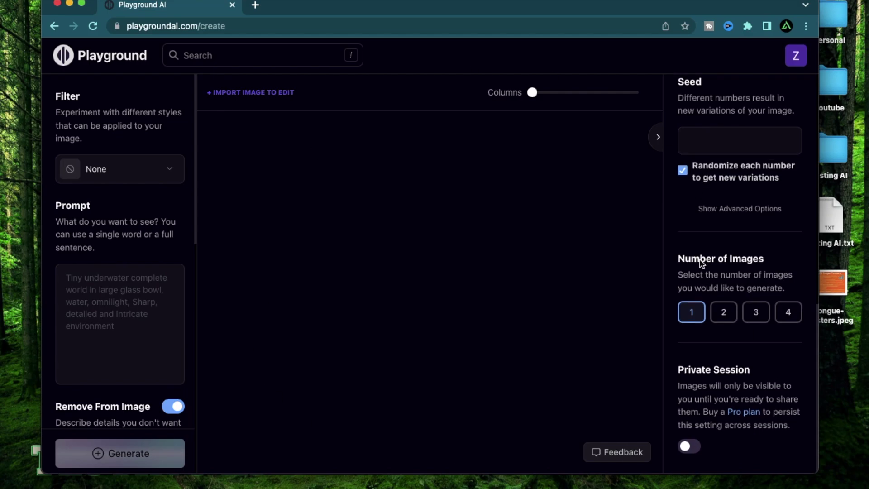
left_click(687, 445)
scroll(729, 283, "up", 10)
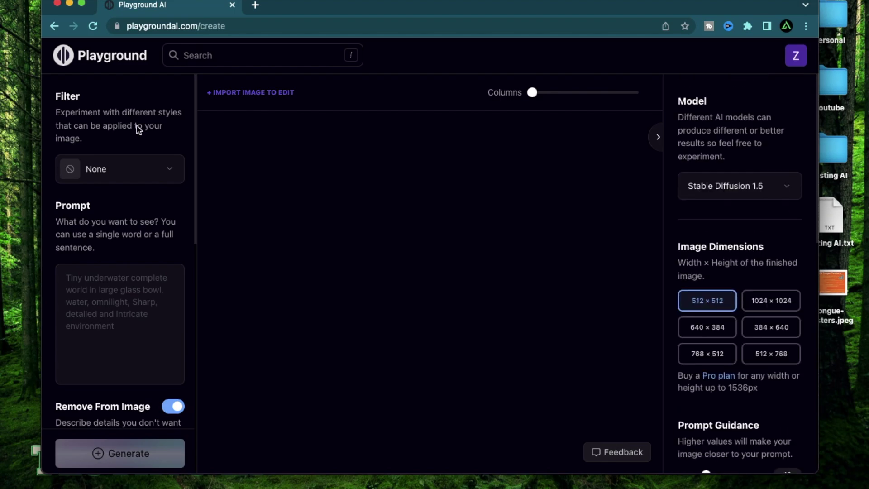
left_click(127, 177)
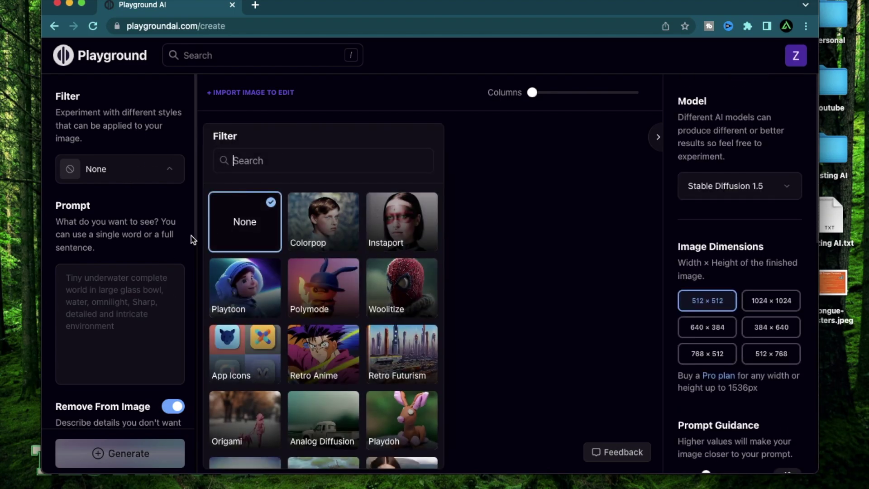
left_click(156, 180)
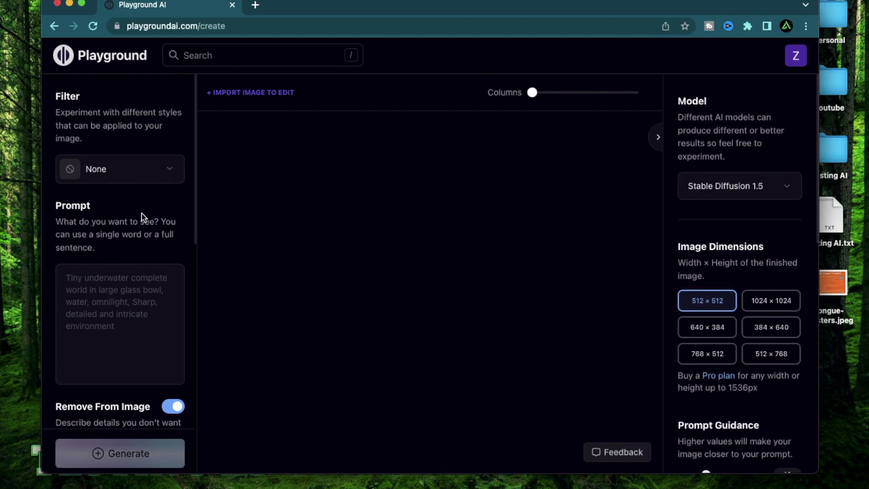
scroll(141, 217, "down", 5)
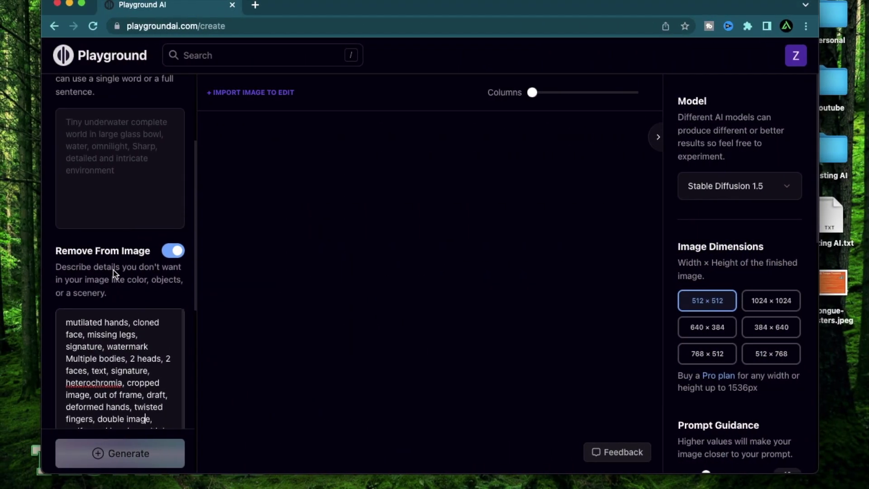
scroll(164, 271, "up", 5)
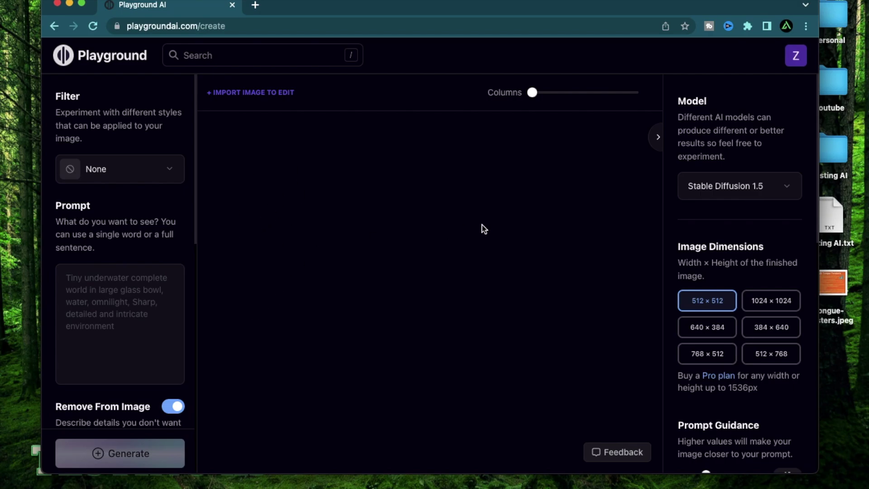
- Generate an image from the prompt 'Cat eyes' and view it enlarged
type("Ca")
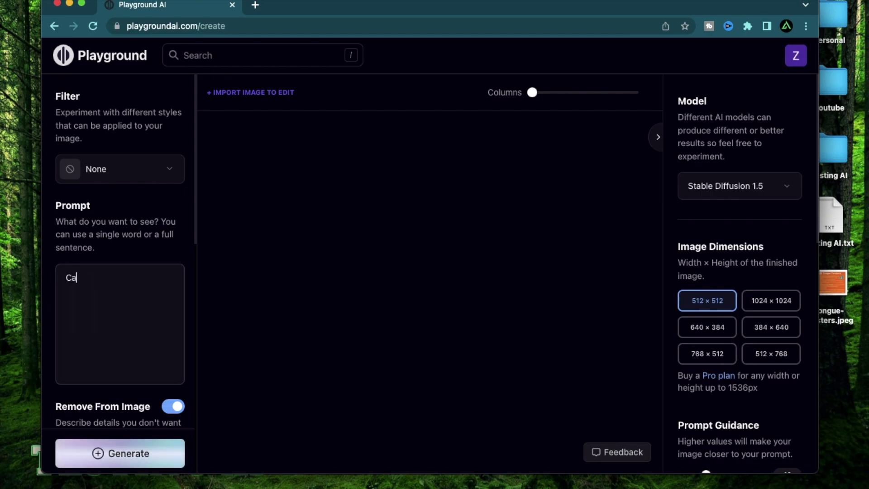
type("t eyes")
scroll(740, 272, "down", 10)
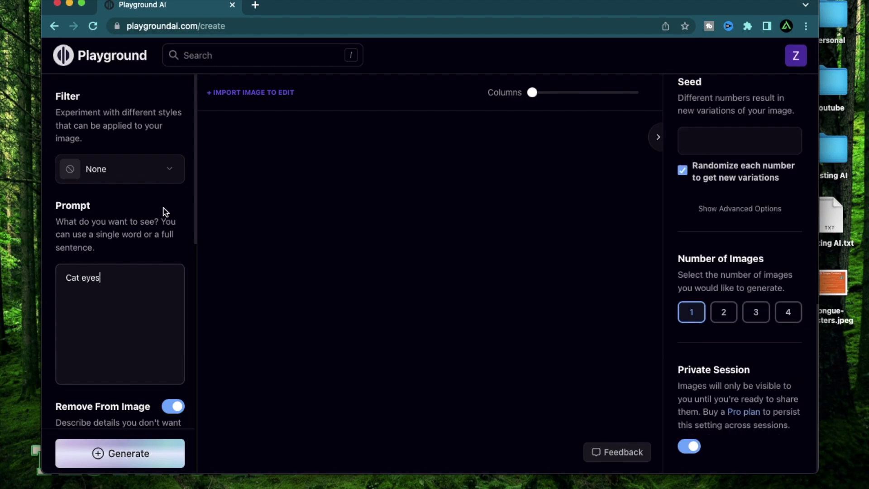
left_click(143, 466)
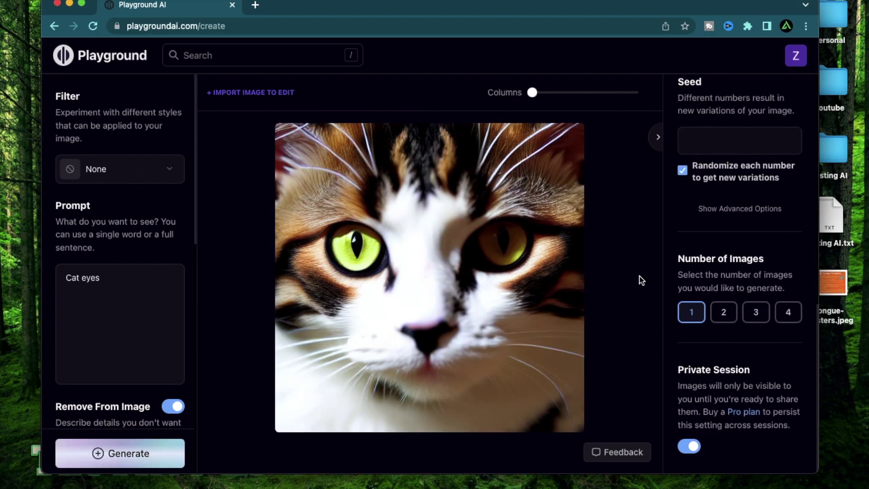
left_click(341, 268)
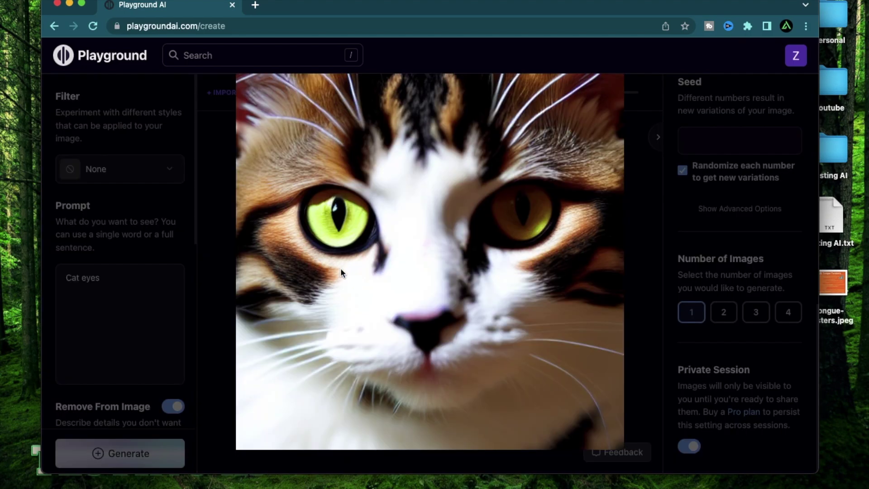
left_click(615, 233)
- Change the prompt to 'A close up portrait of cat eyes' and view the close-up result
left_click(138, 285)
left_click(71, 278)
key("BackSpace")
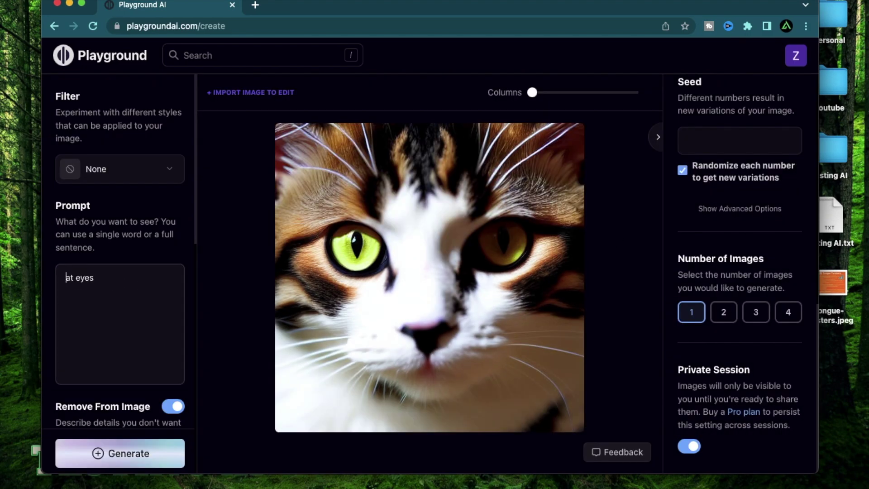
type("A close up portr")
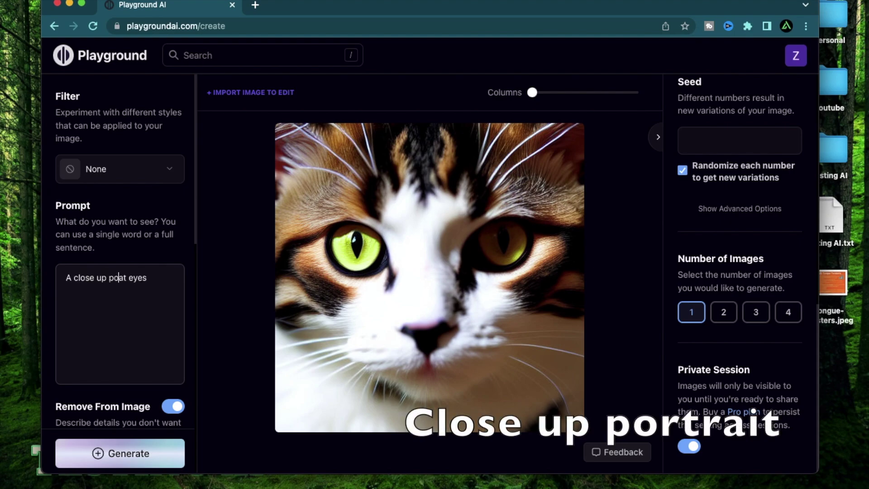
type("ait of c")
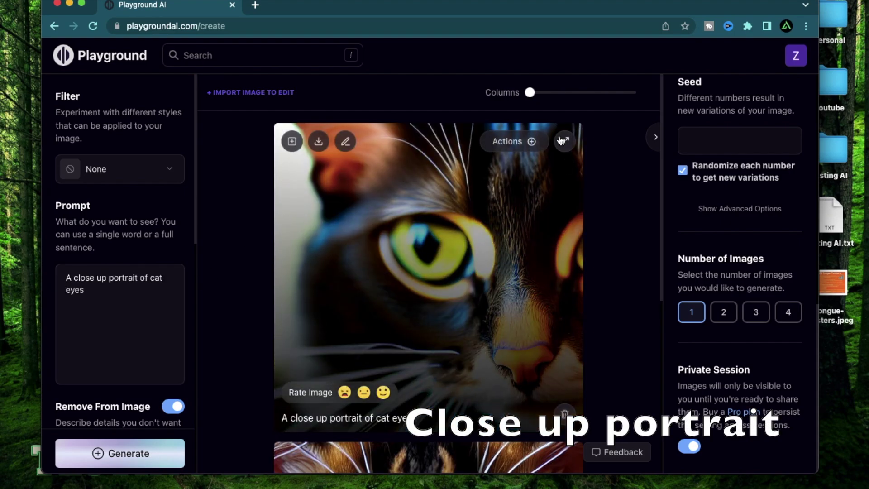
left_click(568, 145)
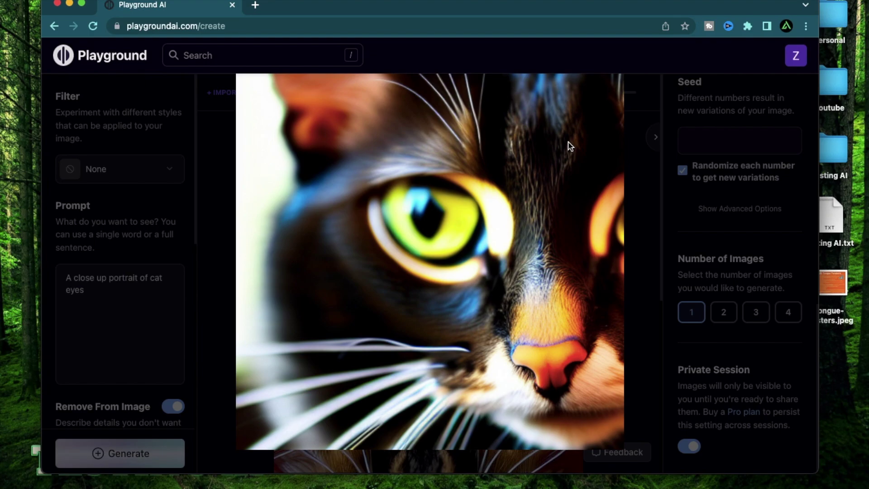
left_click(569, 145)
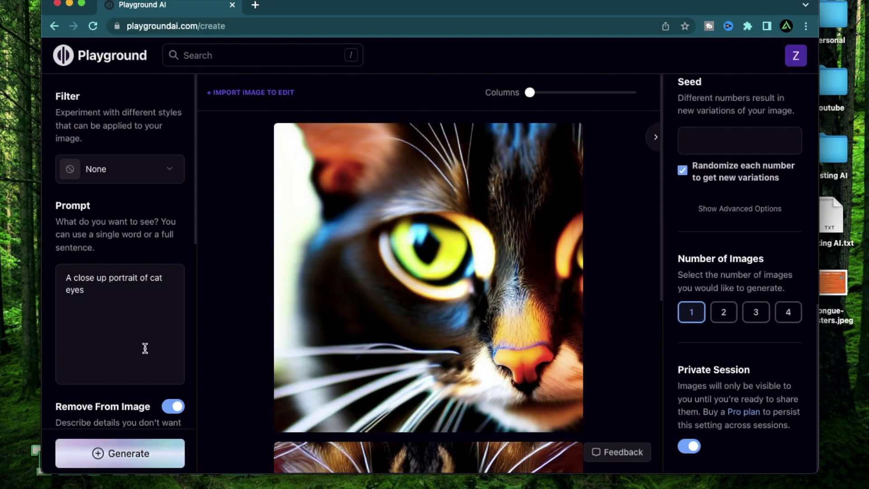
- Generate another close-up portrait of cat eyes and view it enlarged
left_click(151, 320)
left_click(143, 455)
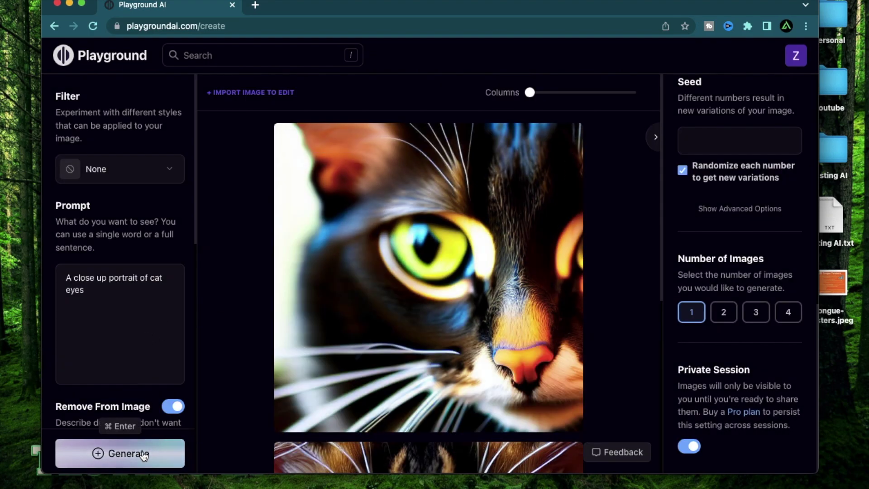
left_click(568, 146)
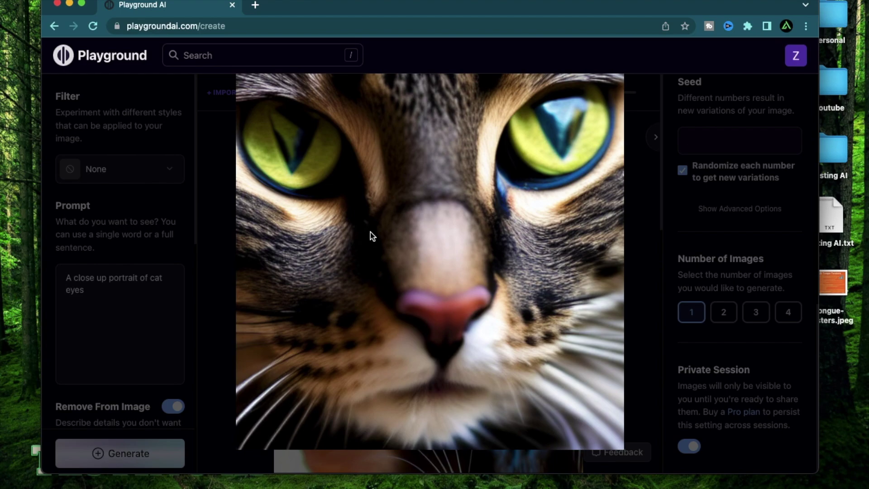
- With seed 666744228, generate 'A close up portrait of cat eye' and view the single-eye image
key("Escape")
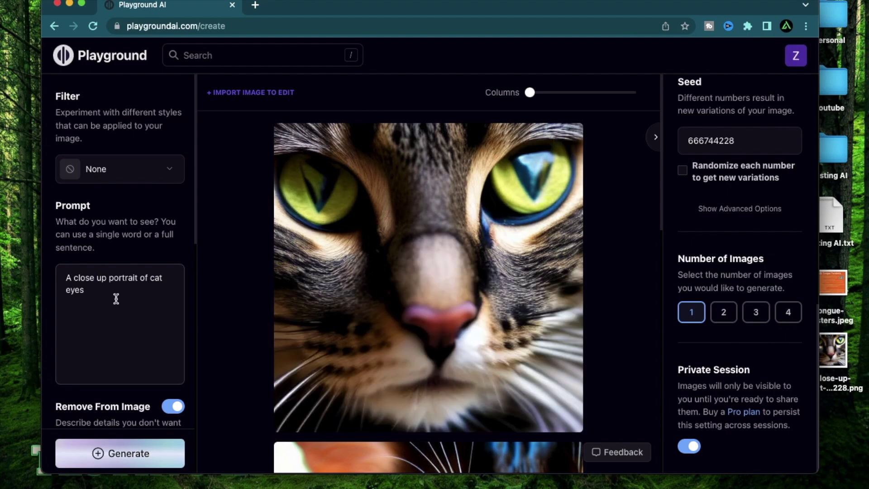
left_click(115, 299)
key("BackSpace")
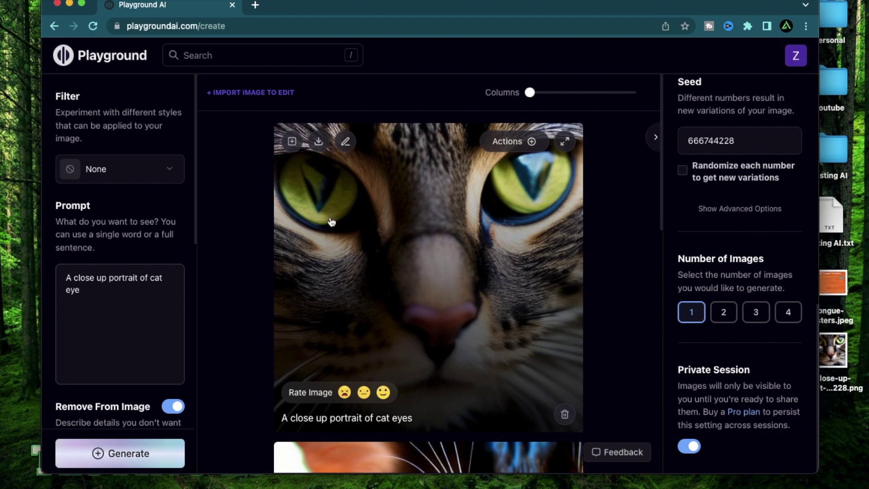
left_click(110, 291)
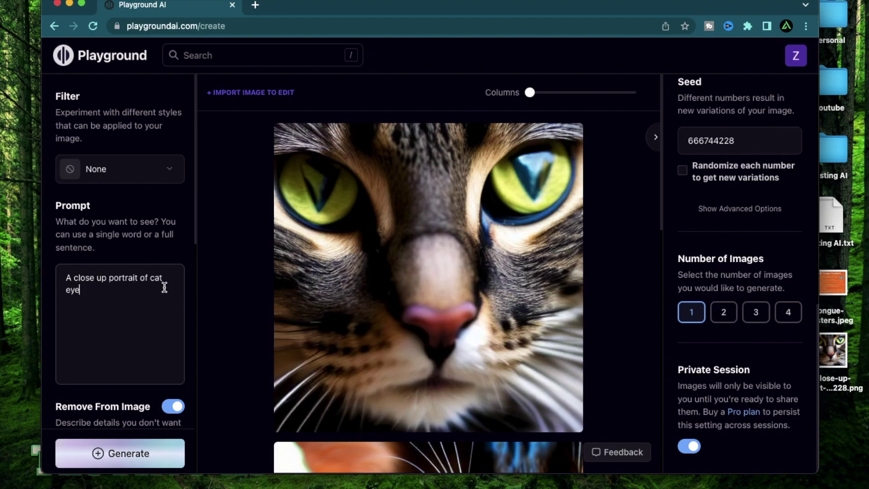
left_click(130, 453)
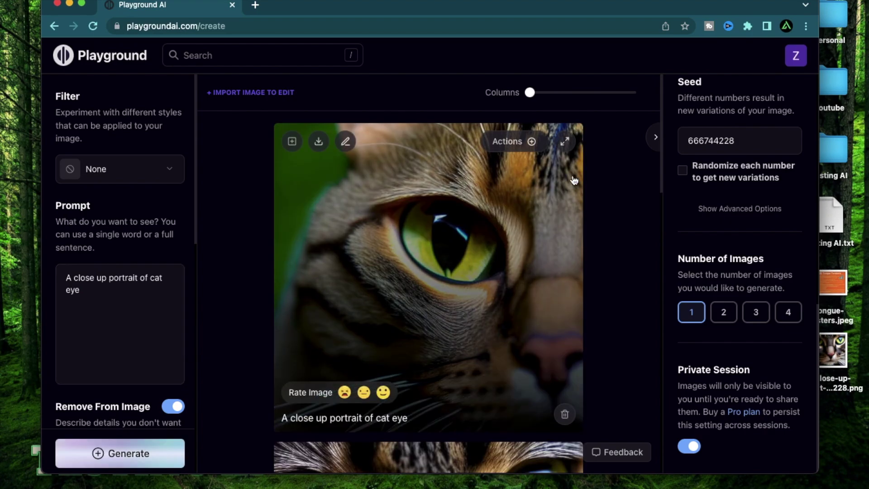
left_click(565, 141)
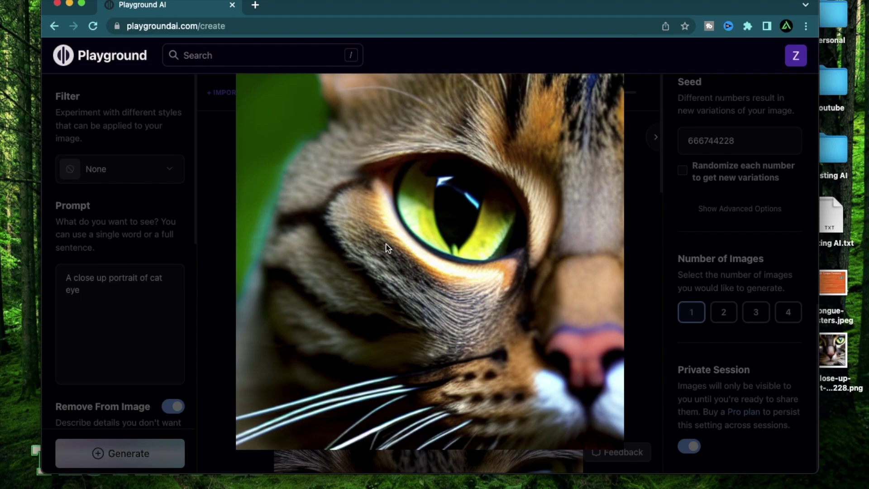
left_click(458, 264)
left_click(141, 312)
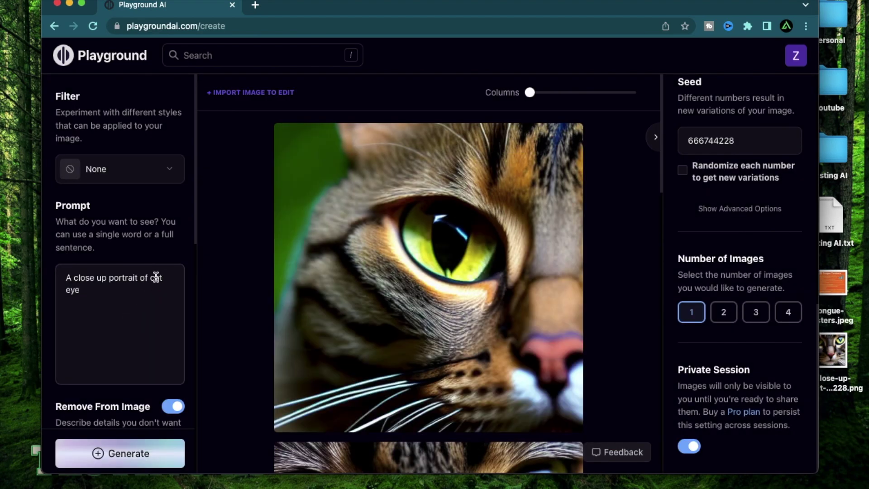
- Replace the prompt with 'cat eye with a sharp focus', generate, and view the result enlarged
key("super+a")
type("cat eye with a sharp focus")
left_click_drag(94, 280, 169, 280)
left_click(136, 453)
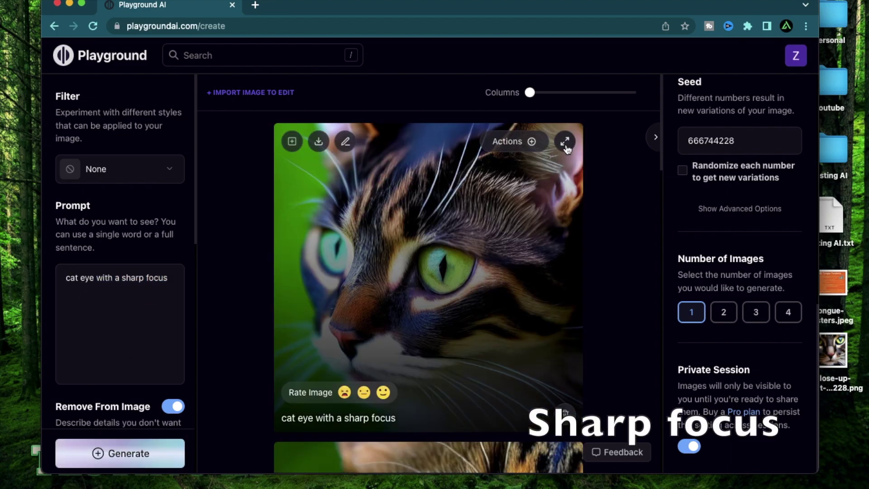
left_click(506, 244)
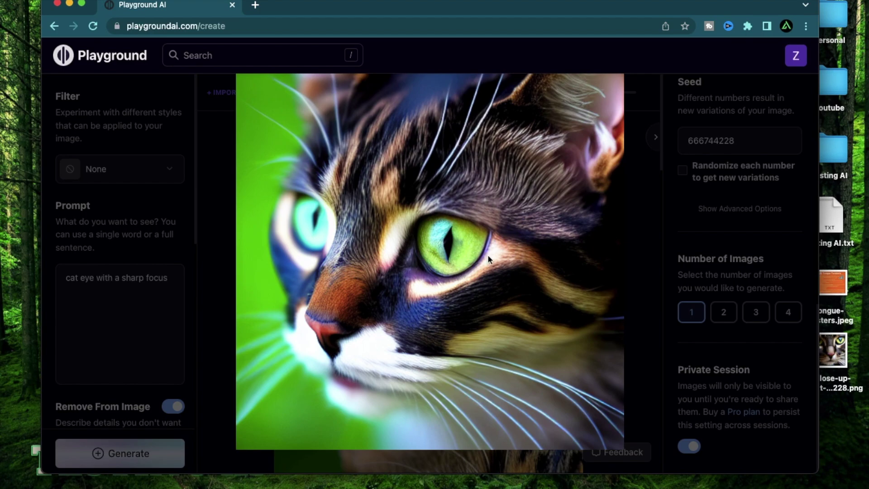
left_click(519, 273)
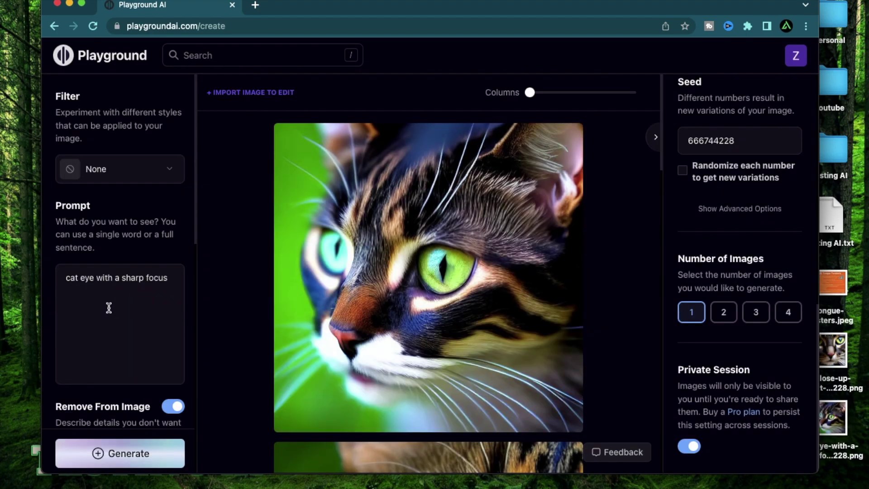
- Revise the prompt to 'A cat eye with a sharp focus' and generate again
left_click(70, 285)
type("A")
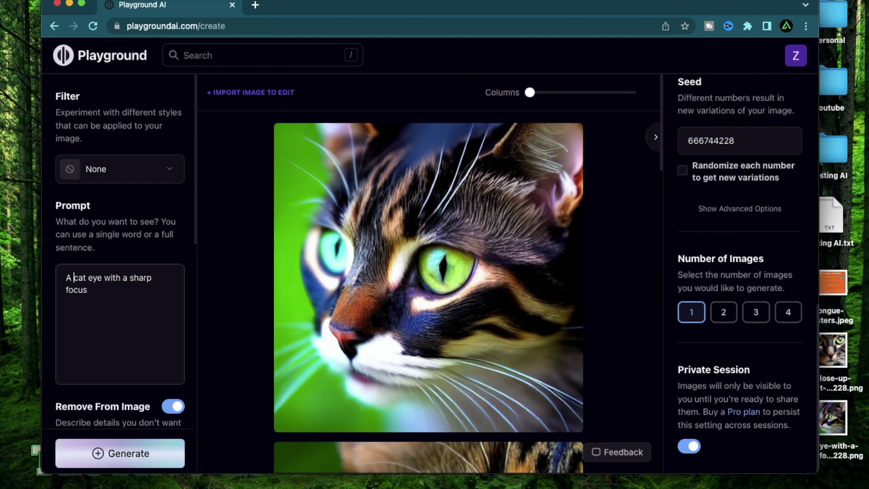
left_click(130, 454)
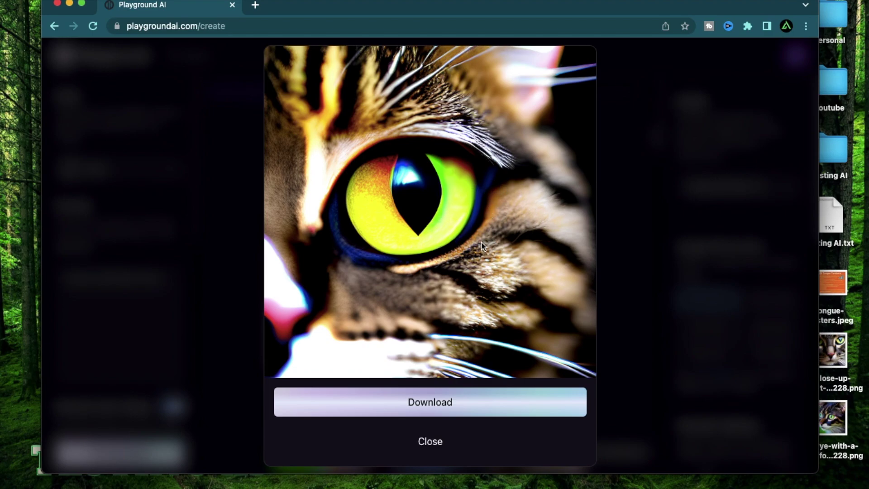
left_click(441, 450)
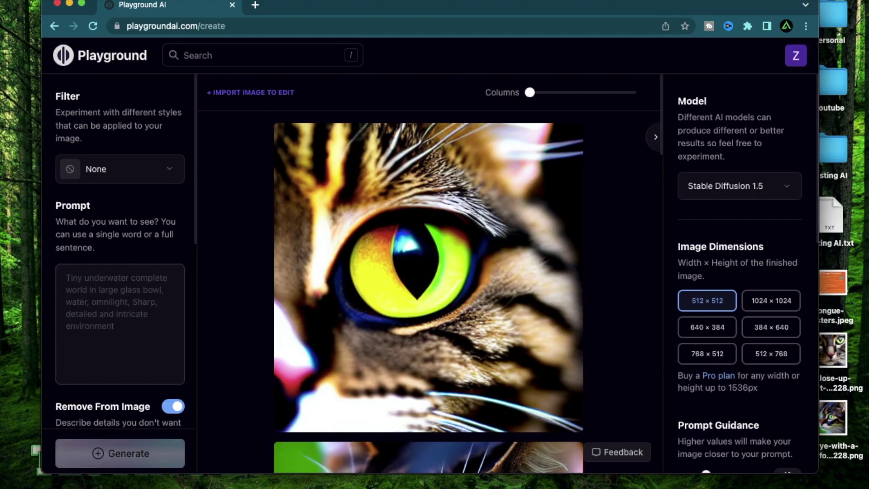
- Generate from 'photograph of a cat eye taken with a nikon macro lens'
left_click(93, 286)
type("photograph of a cat eye taken with a nikon macro lens")
left_click_drag(65, 278, 166, 276)
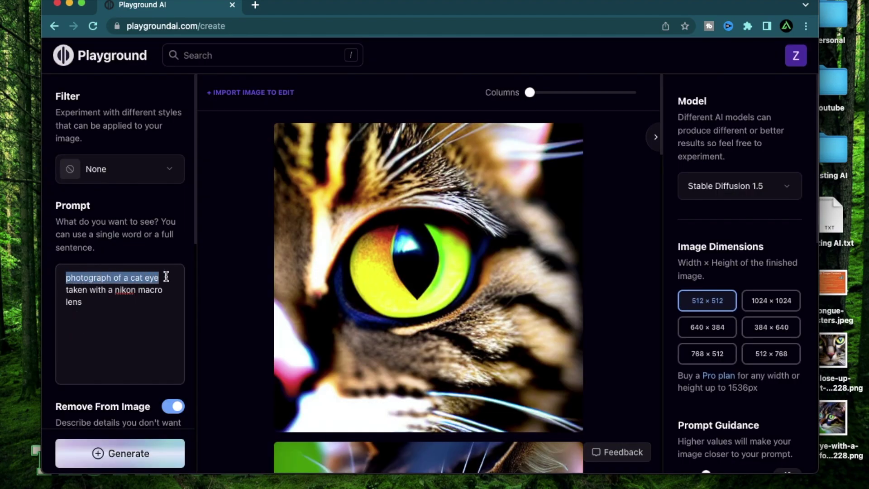
left_click(128, 453)
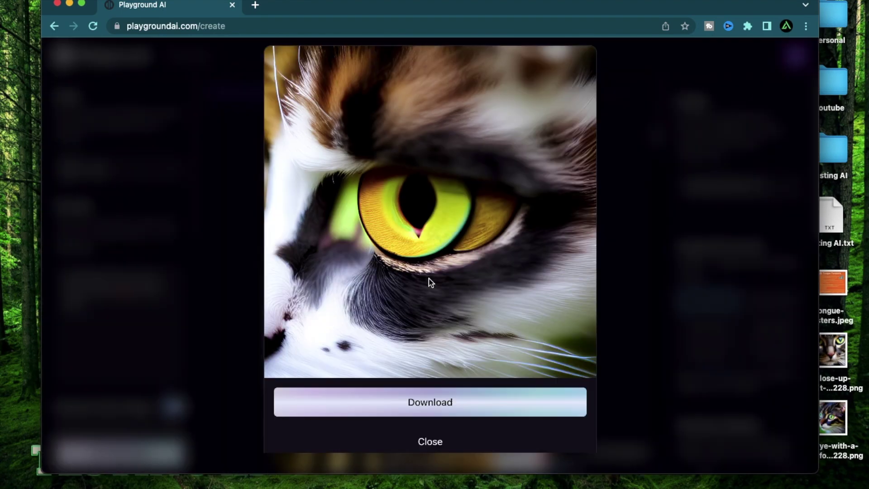
left_click(124, 314)
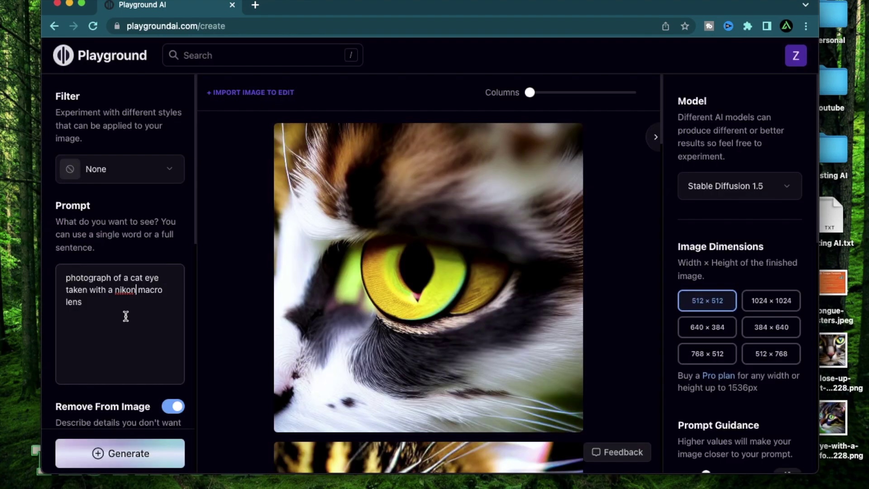
- Swap nikon for canon in the prompt, generate, and view the image full size
left_click(135, 289)
key("BackSpace")
key("BackSpace")
key("BackSpace")
key("BackSpace")
key("BackSpace")
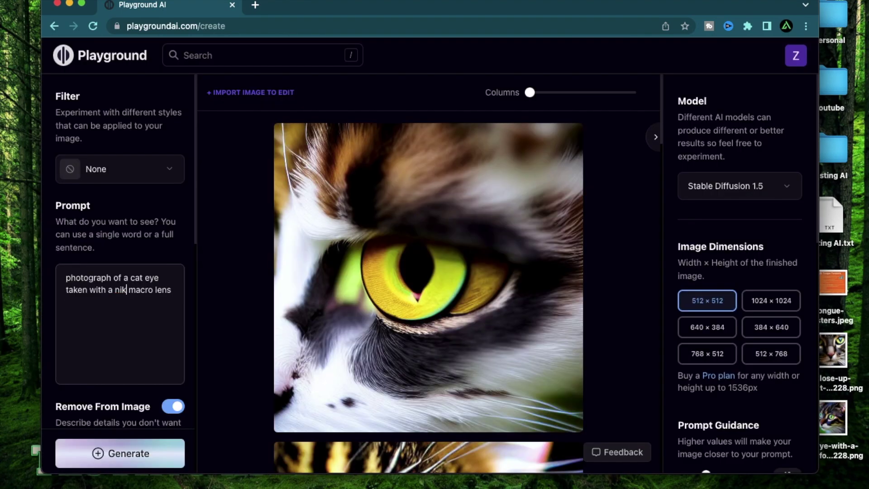
type("cand")
key("BackSpace")
type("on")
left_click(127, 453)
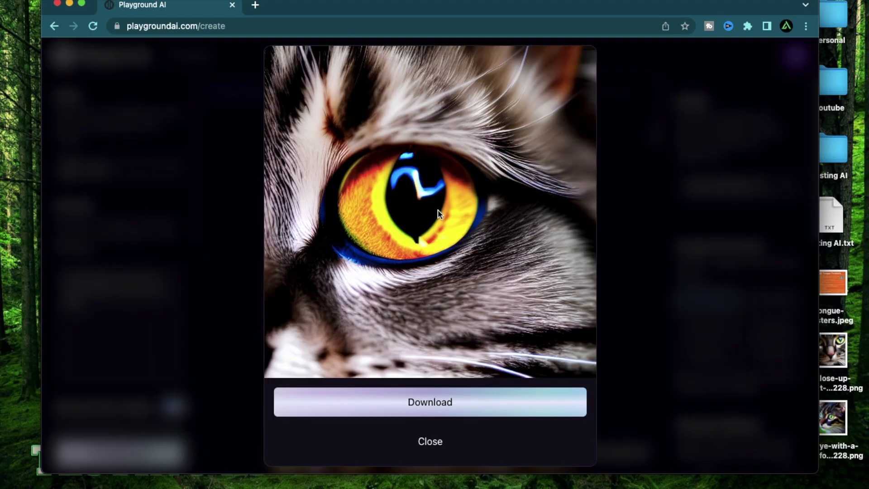
left_click(438, 209)
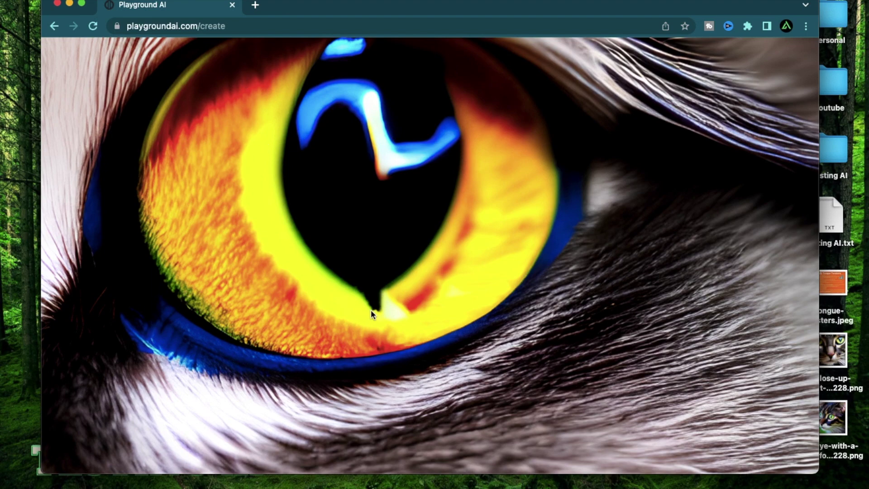
left_click(441, 281)
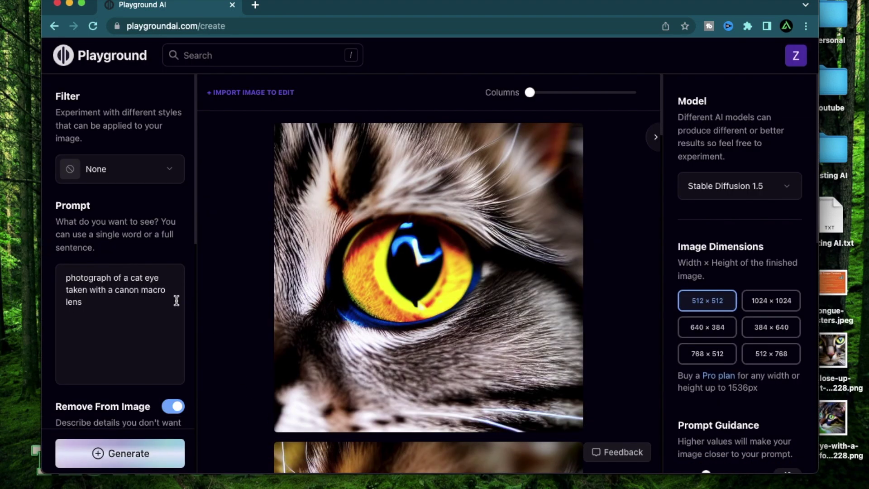
- Change the lens brand in the prompt to sony and review the image in full view
left_click(139, 290)
key("BackSpace")
key("BackSpace")
key("BackSpace")
key("BackSpace")
key("BackSpace")
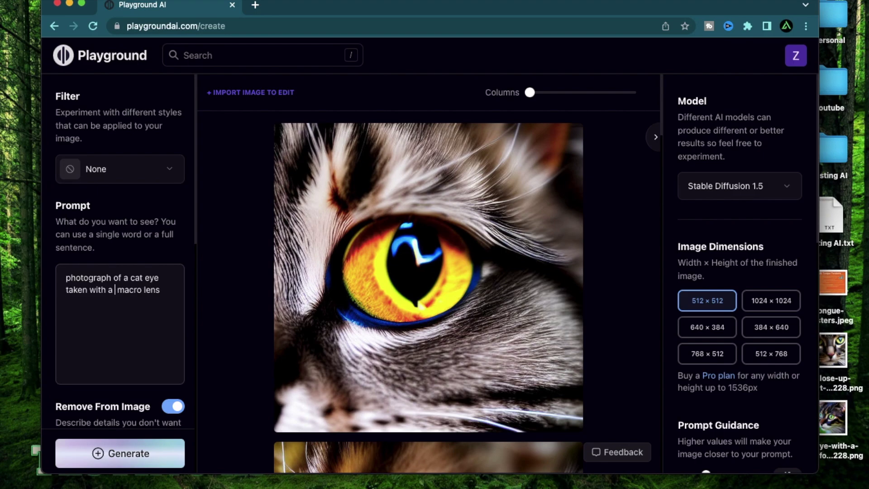
type("sna")
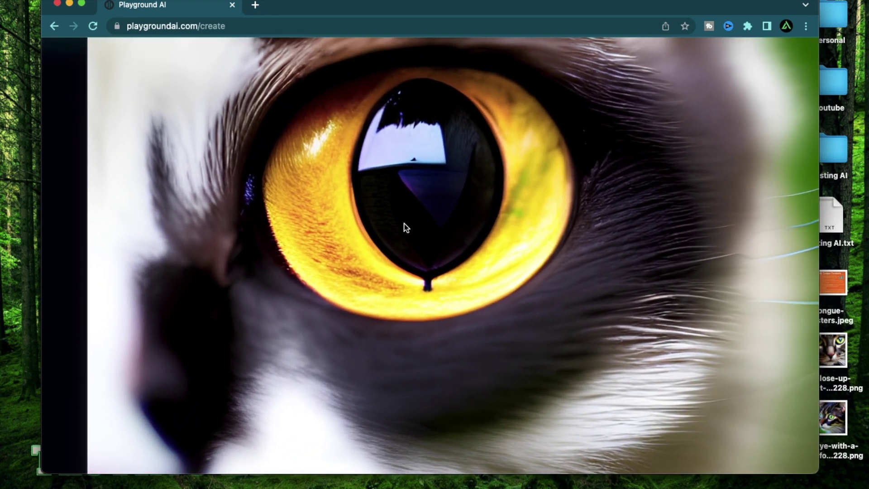
left_click(385, 135)
left_click(384, 136)
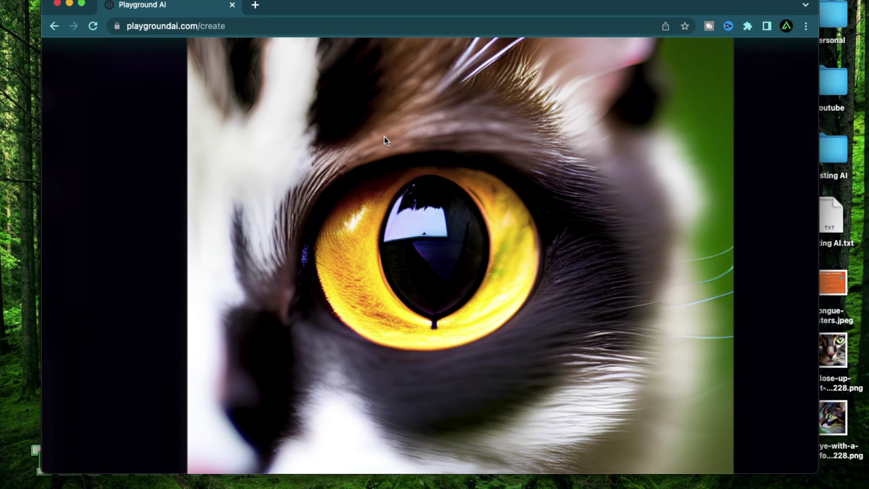
key("Escape")
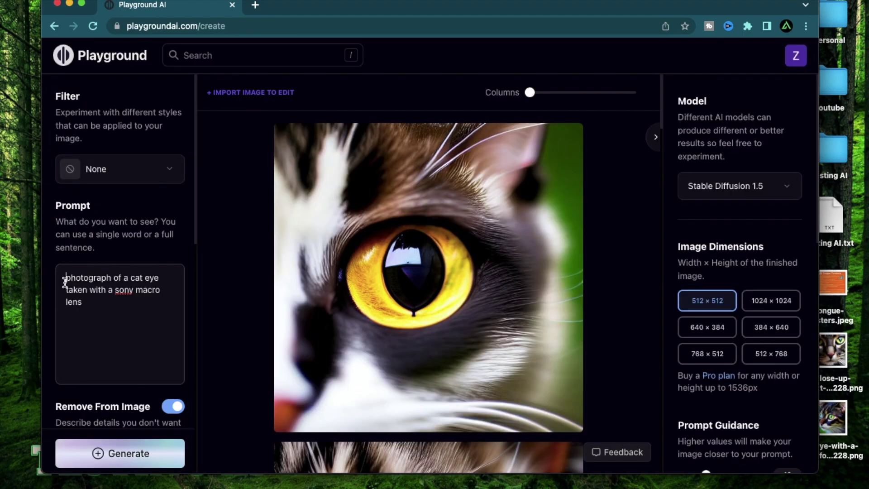
- Change the prompt to 'macro photograph of a cat eye', generate, and view the result enlarged
left_click(64, 282)
key("super+z")
type("mac")
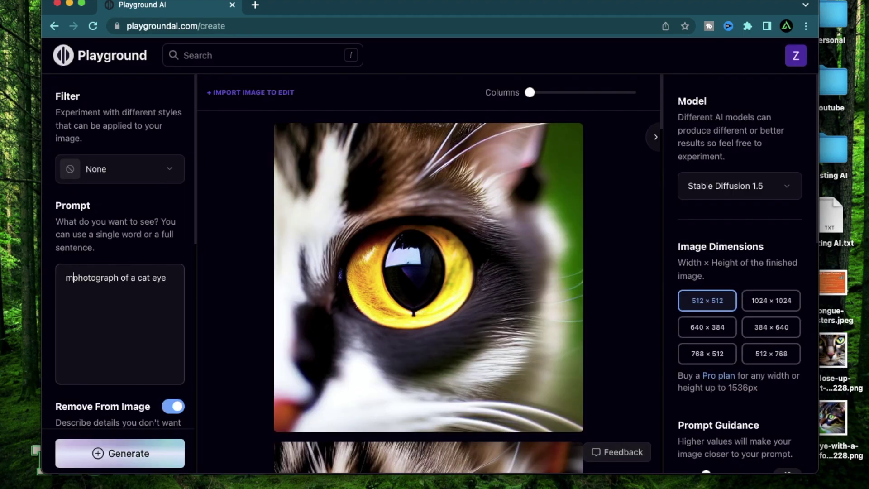
type("ro")
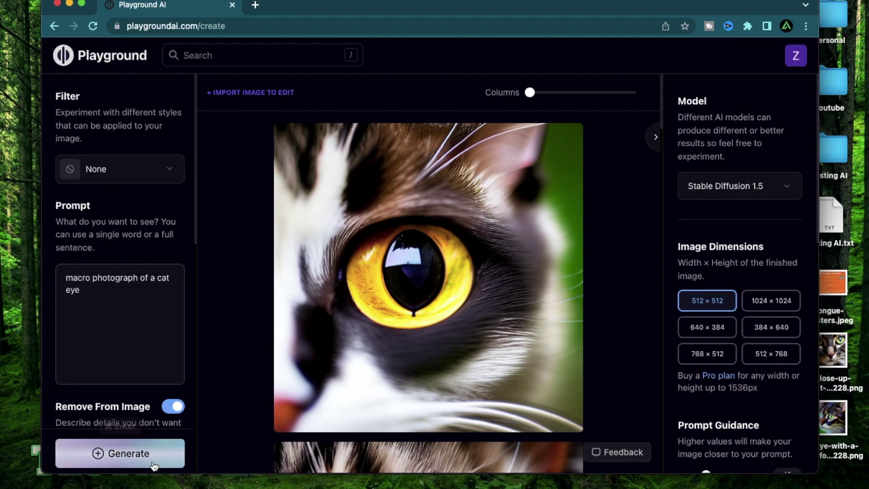
left_click(127, 452)
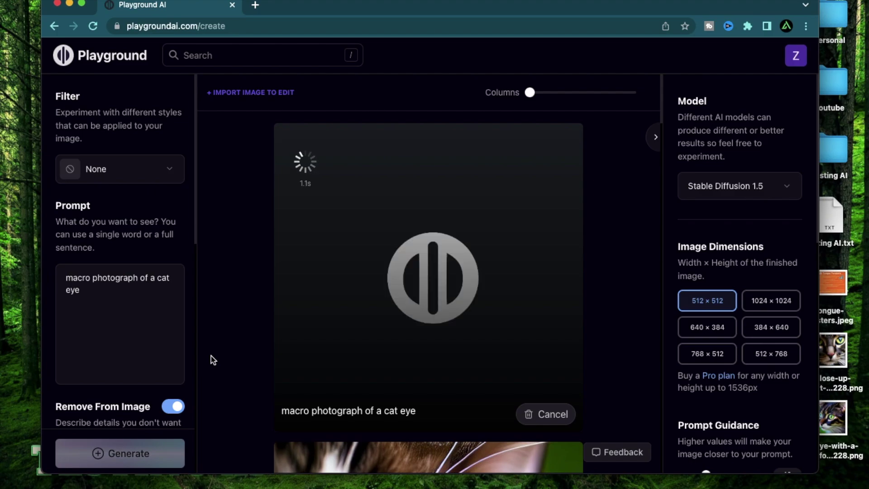
left_click(564, 141)
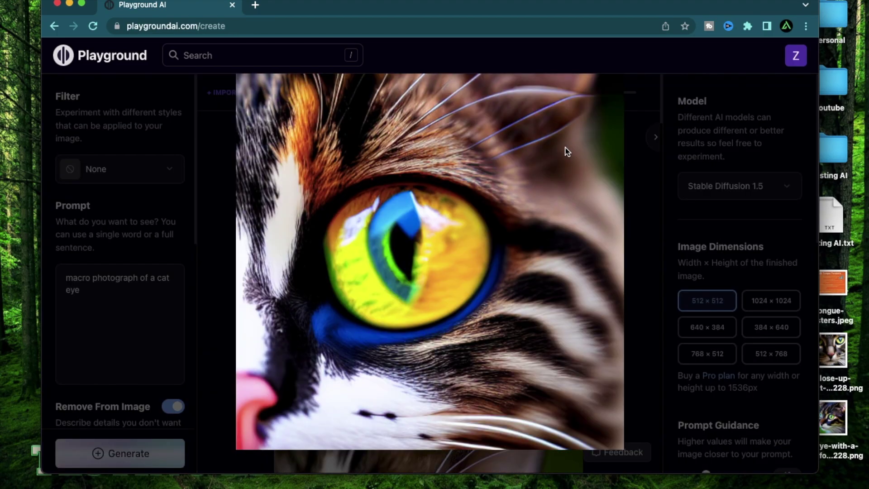
left_click(567, 151)
- Download the macro photograph cat-eye image from its actions menu
left_click(519, 141)
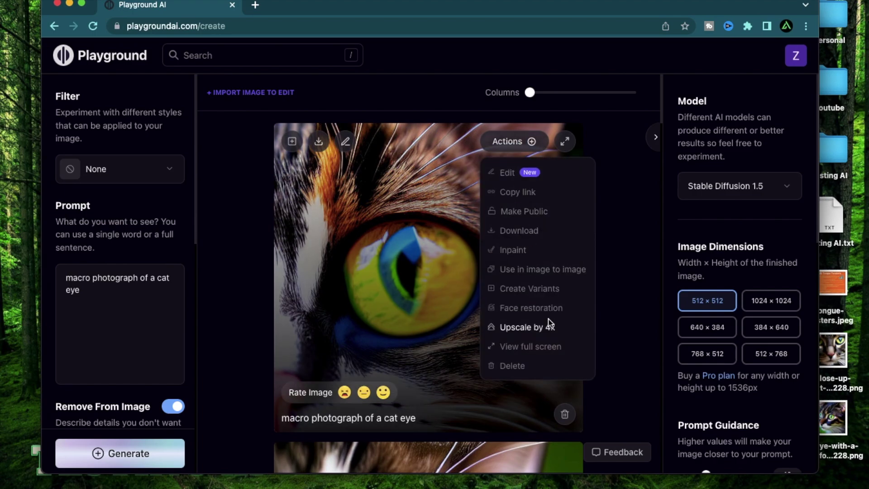
left_click(521, 326)
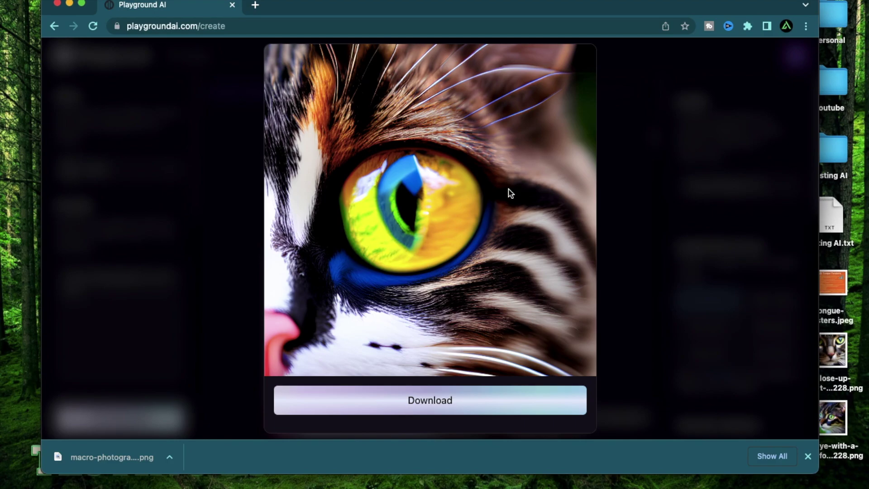
left_click(609, 258)
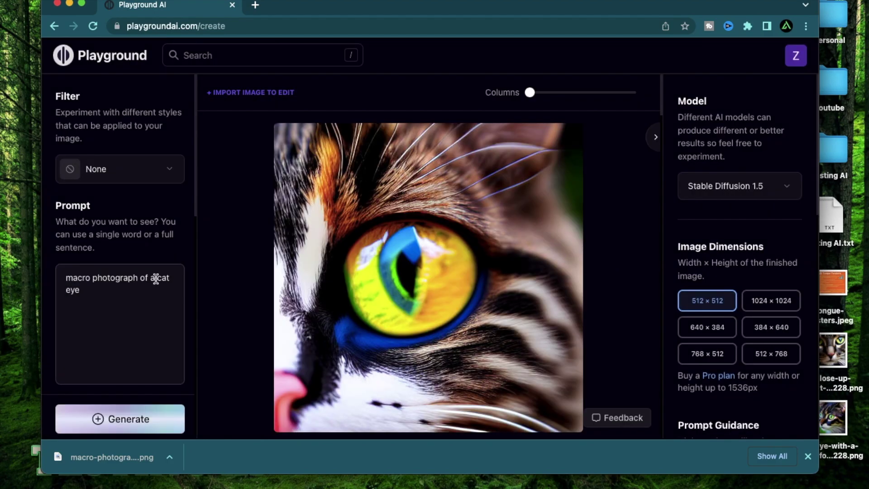
- Generate another macro cat-eye image and view it enlarged in the lightbox
left_click(130, 421)
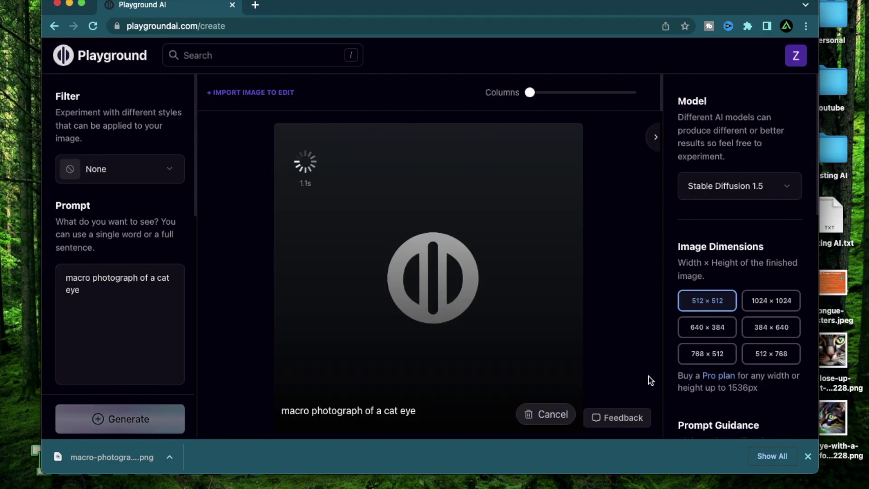
left_click(565, 141)
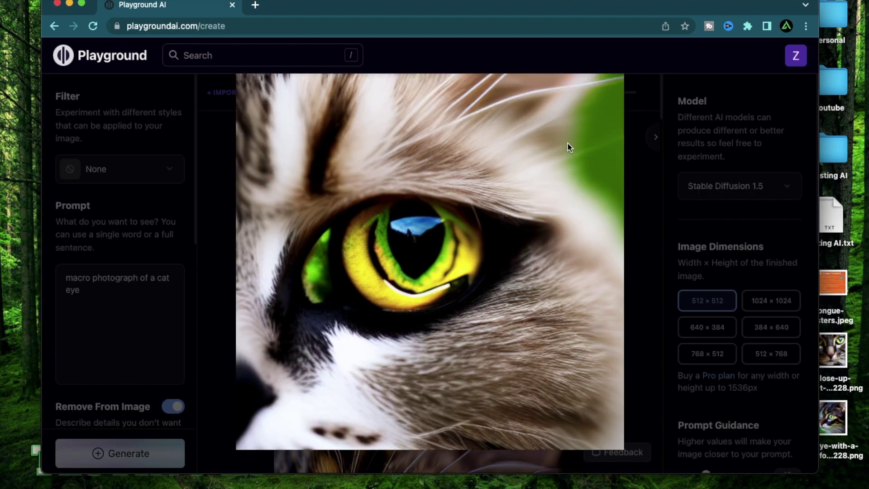
scroll(434, 161, "up", 5)
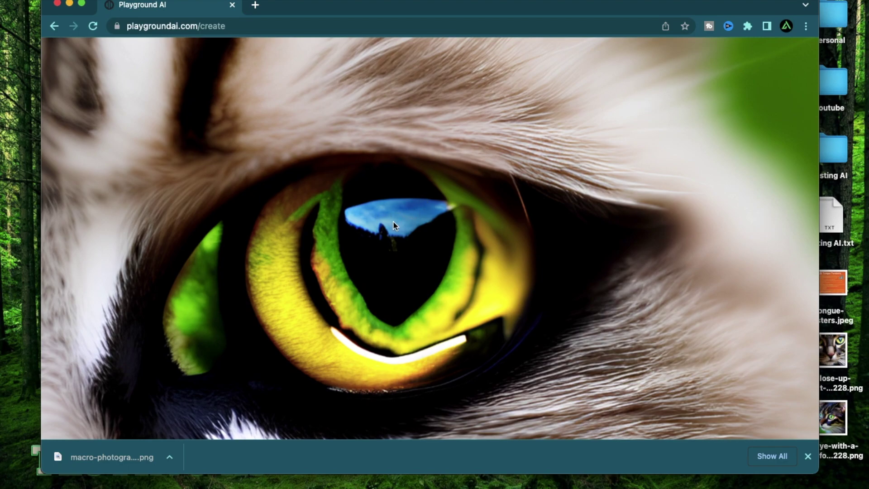
scroll(412, 210, "down", 3)
scroll(370, 175, "up", 3)
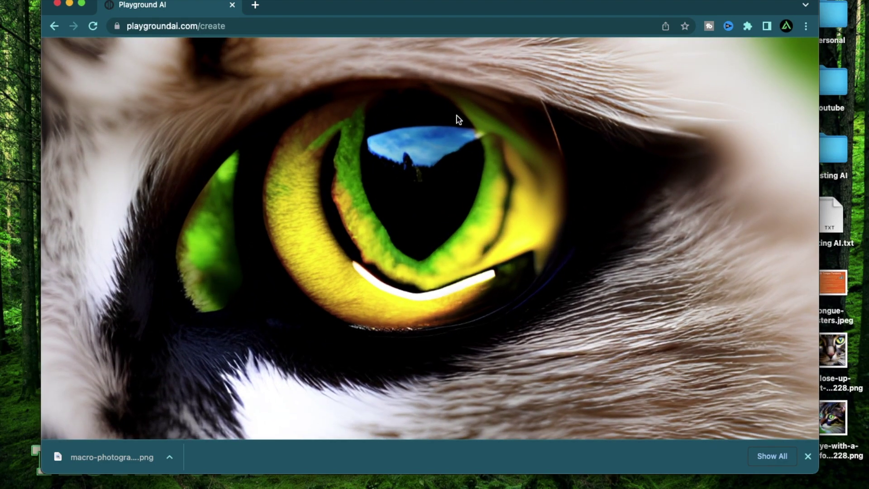
- Generate from 'cat eye pupil', review the yellow-green eye full size, then clear the prompt
left_click(462, 150)
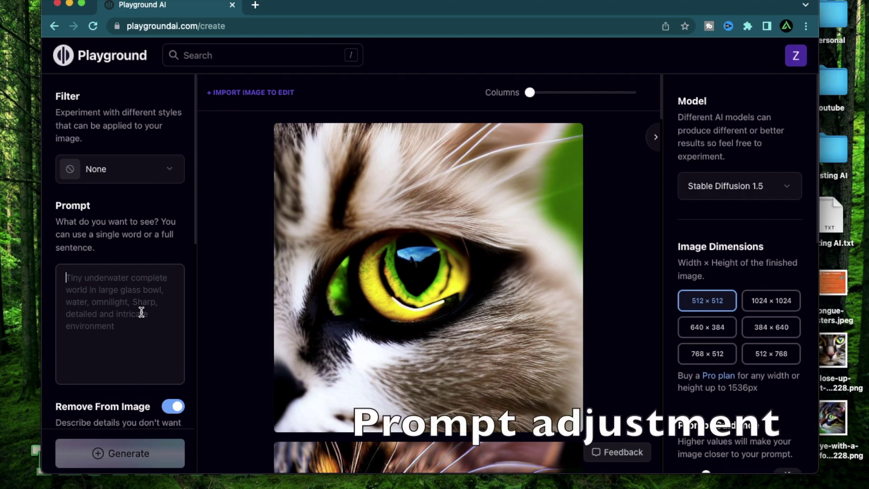
type("cat eye pupil")
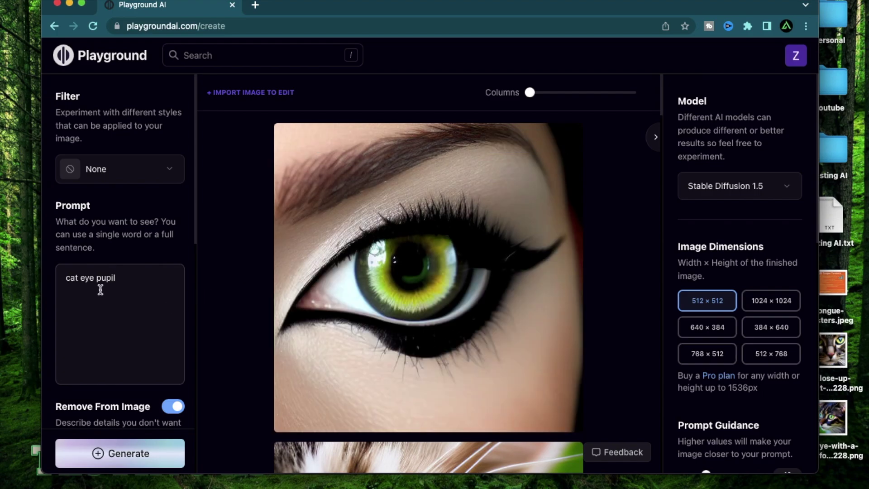
left_click_drag(96, 278, 122, 280)
left_click(567, 140)
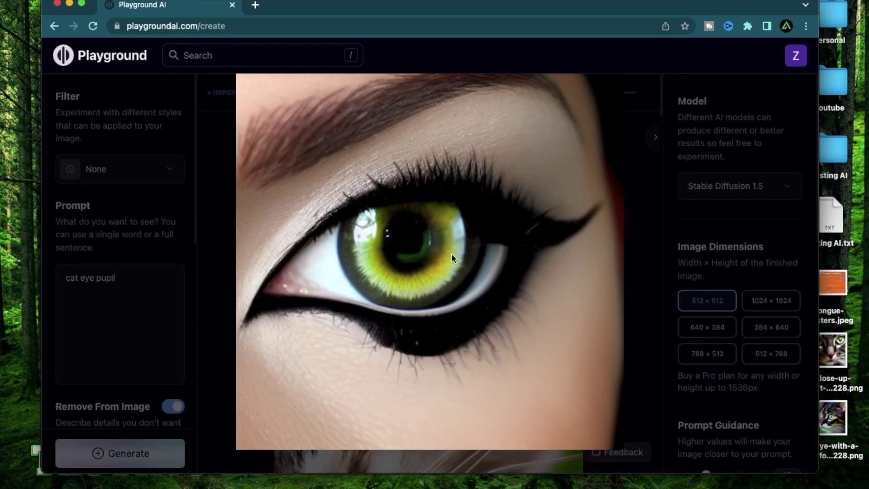
key("Escape")
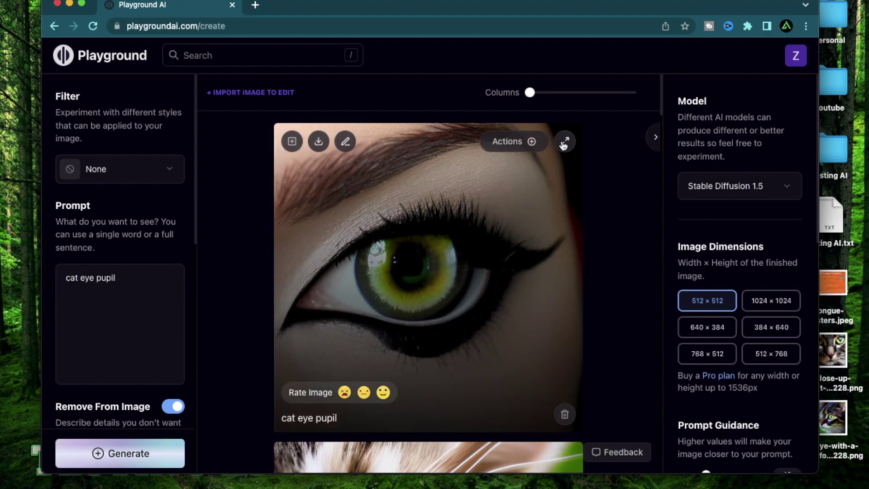
left_click(564, 141)
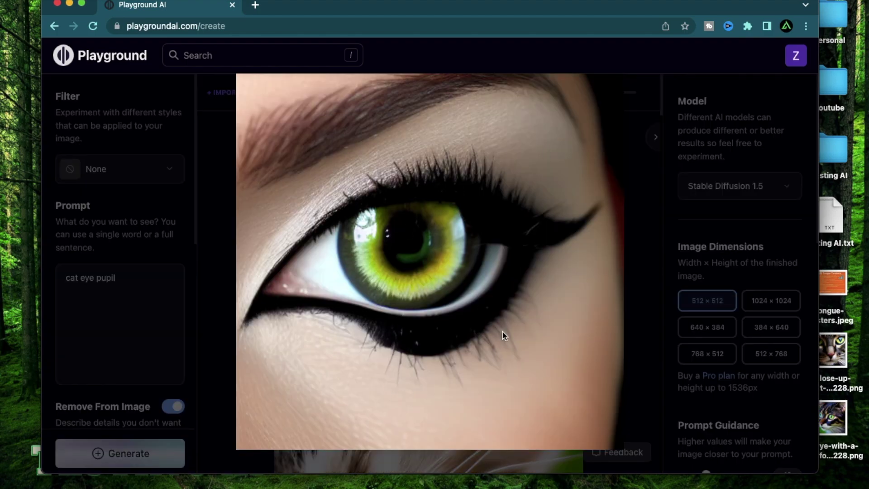
key("Escape")
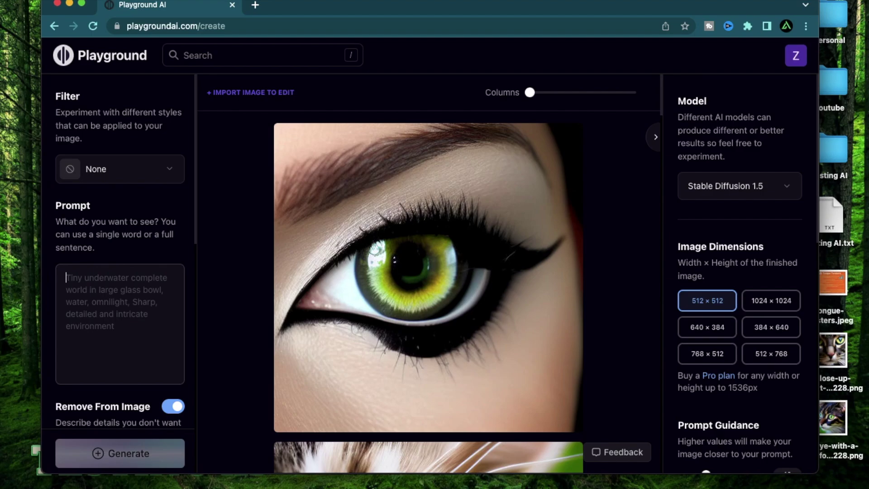
- Generate an amber-and-blue cat eye from the close-up portrait prompt naming a nikon macrolens
type("A")
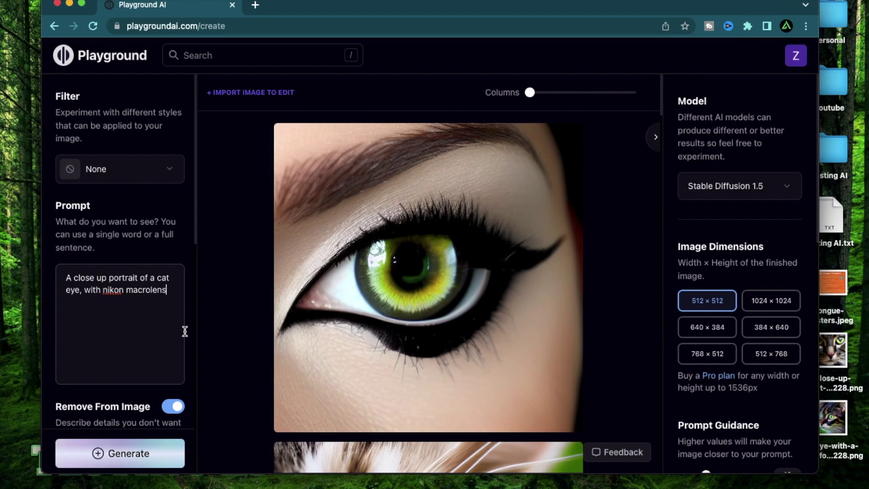
left_click(137, 453)
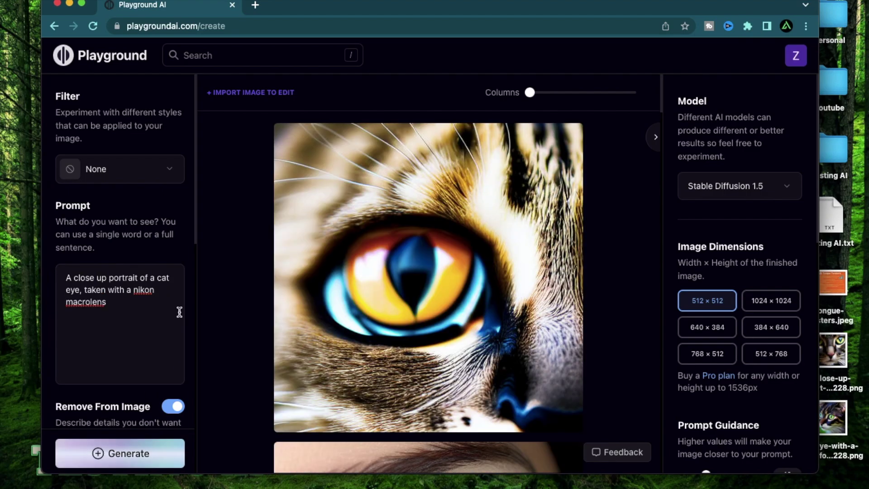
scroll(177, 213, "down", 7)
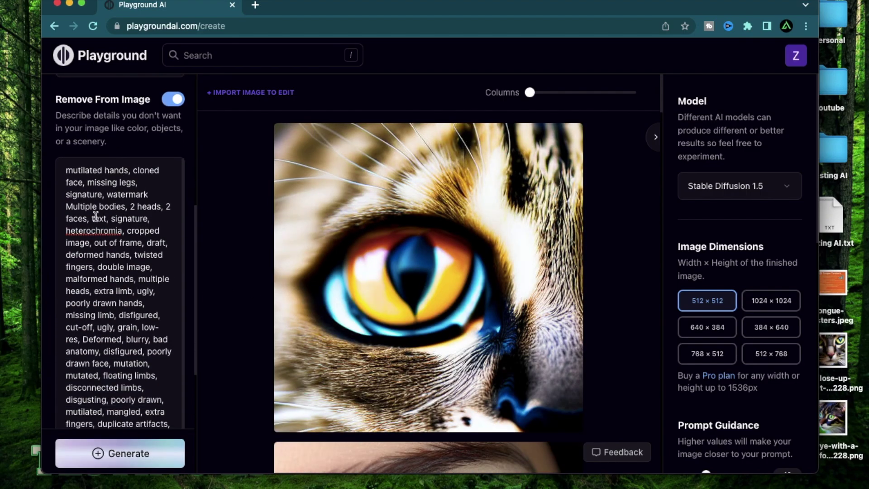
scroll(117, 217, "up", 1)
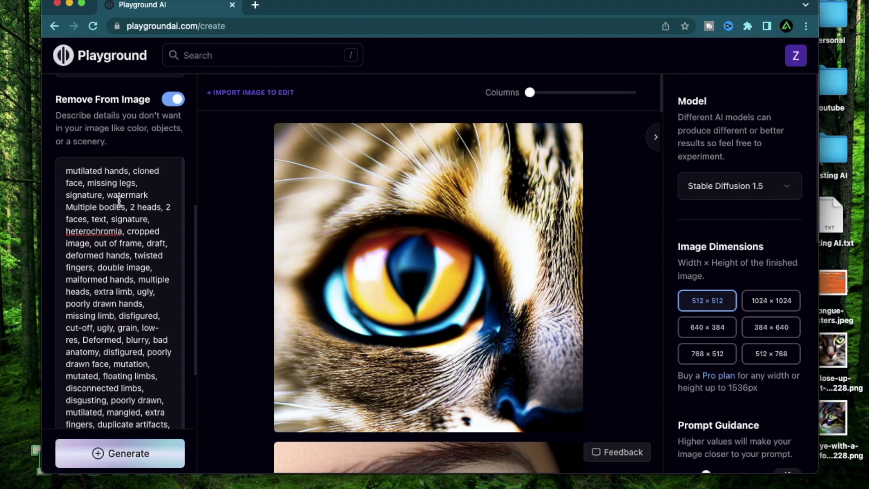
scroll(119, 200, "up", 7)
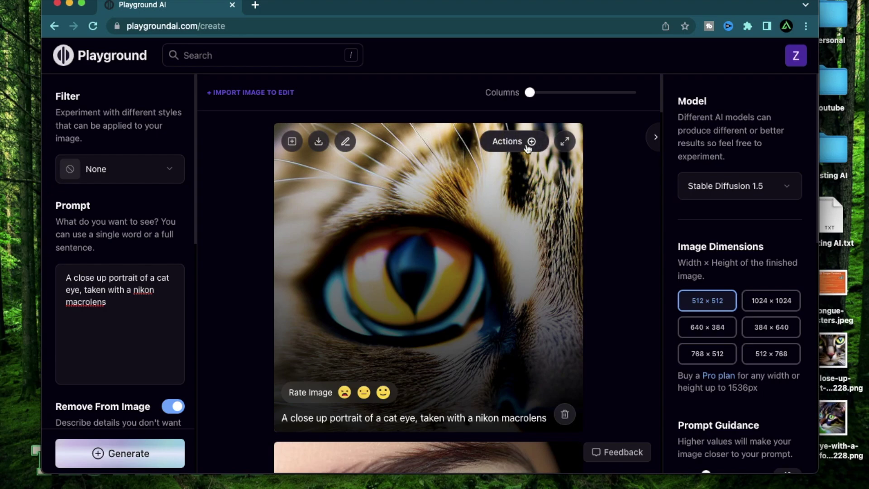
- Upscale the new cat-eye image by 4x and download it as PNG
left_click(528, 144)
left_click(534, 324)
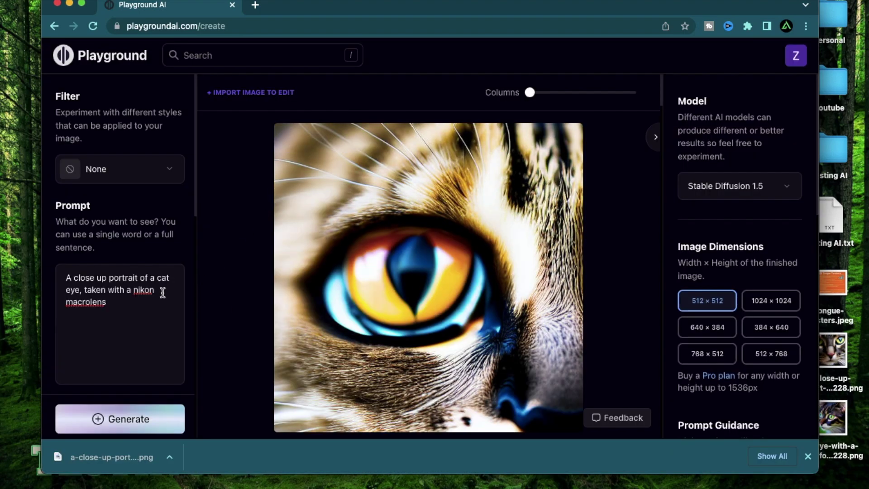
left_click(147, 314)
- Append ', with sharp focus' to the prompt, generate, and upscale the result by 4x
key("BackSpace")
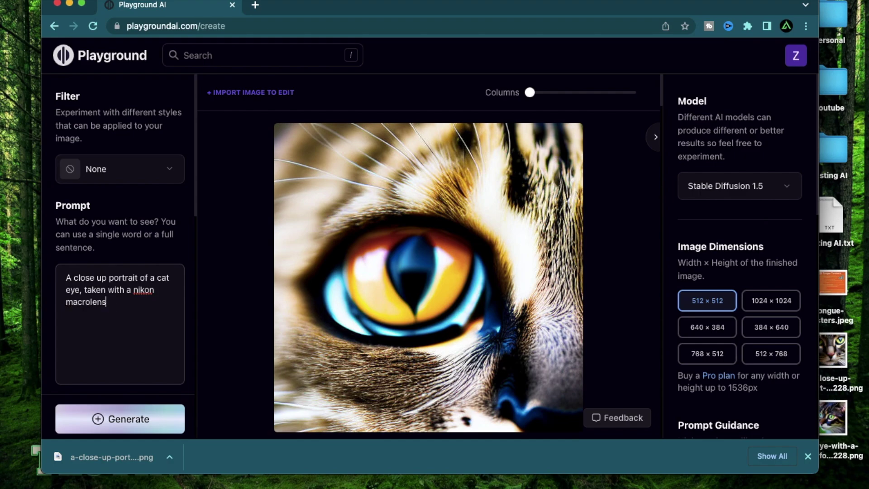
type(", with sharp focus")
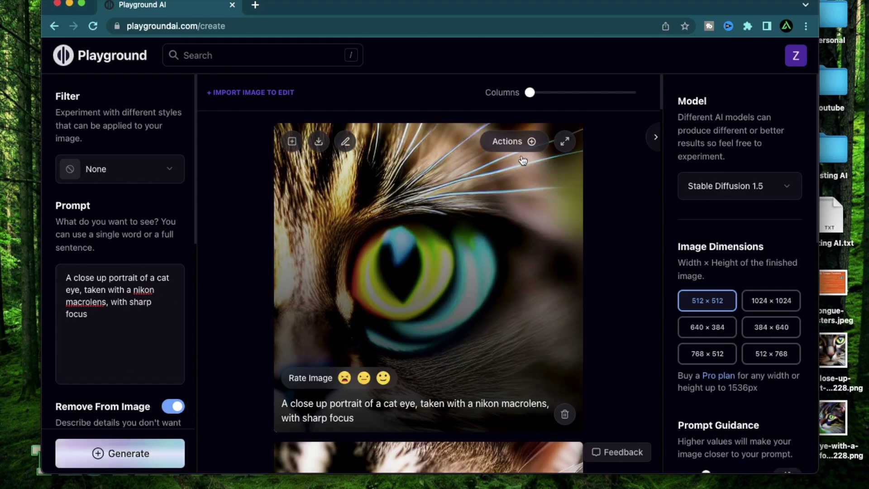
left_click(525, 142)
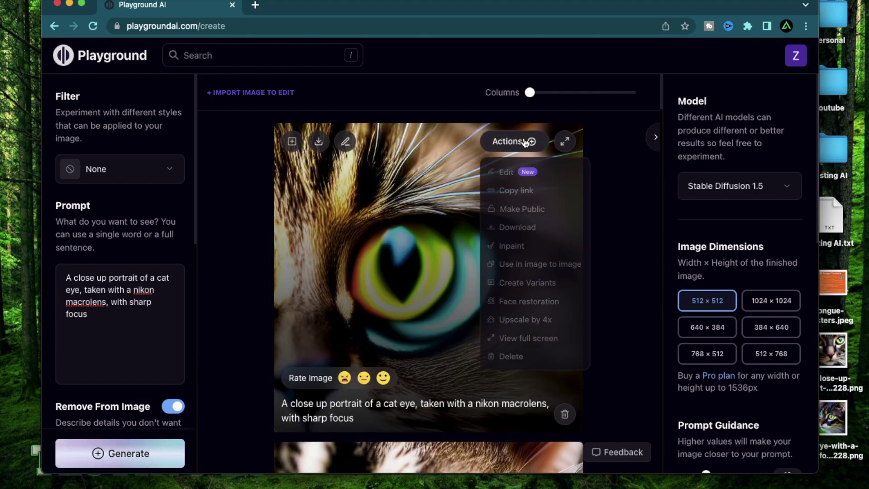
left_click(529, 316)
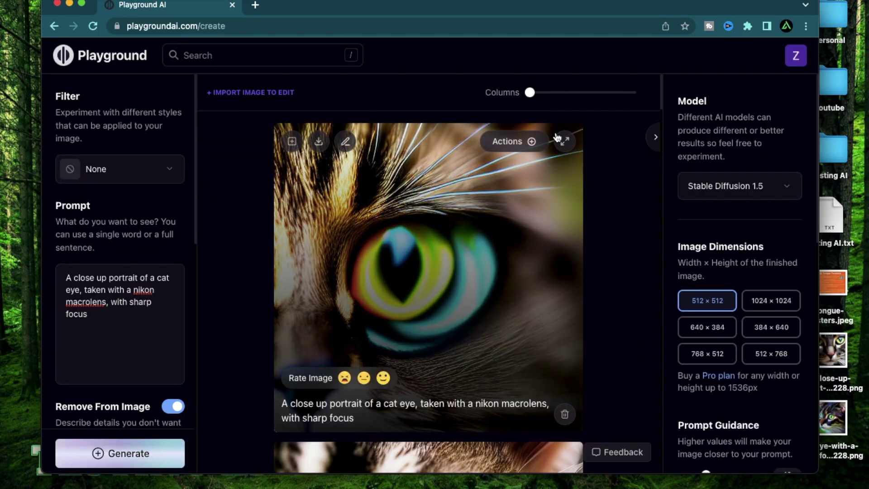
- Preview the multicoloured cat eye and the earlier green cat eye full size
left_click(565, 141)
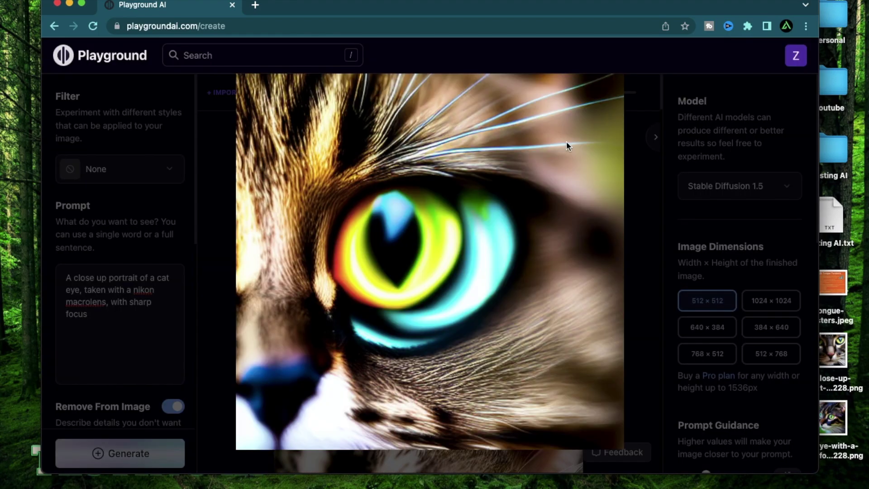
left_click(485, 357)
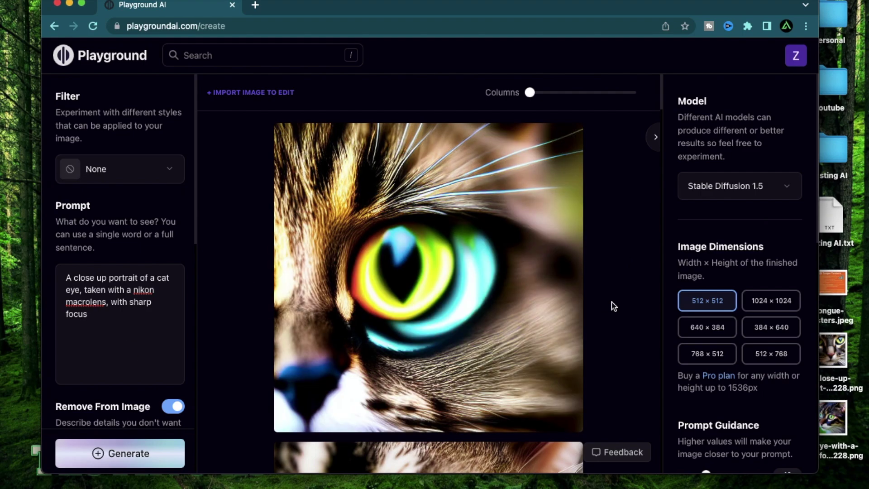
left_click(562, 163)
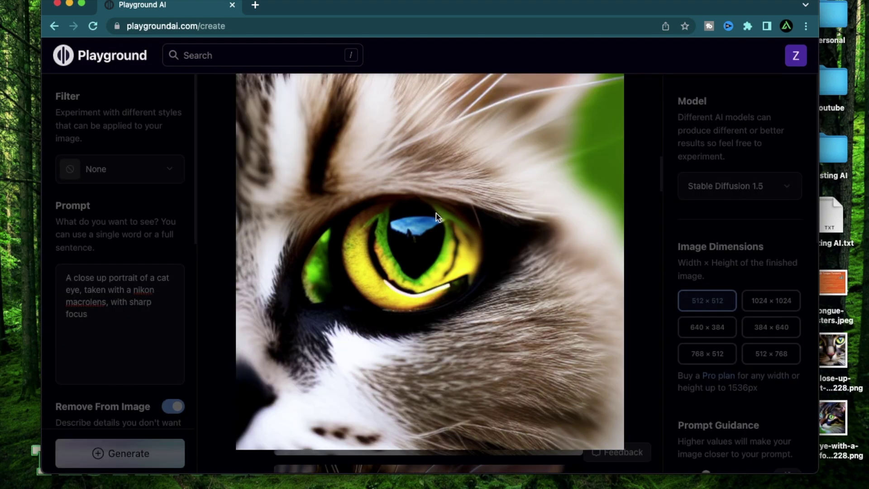
left_click(590, 218)
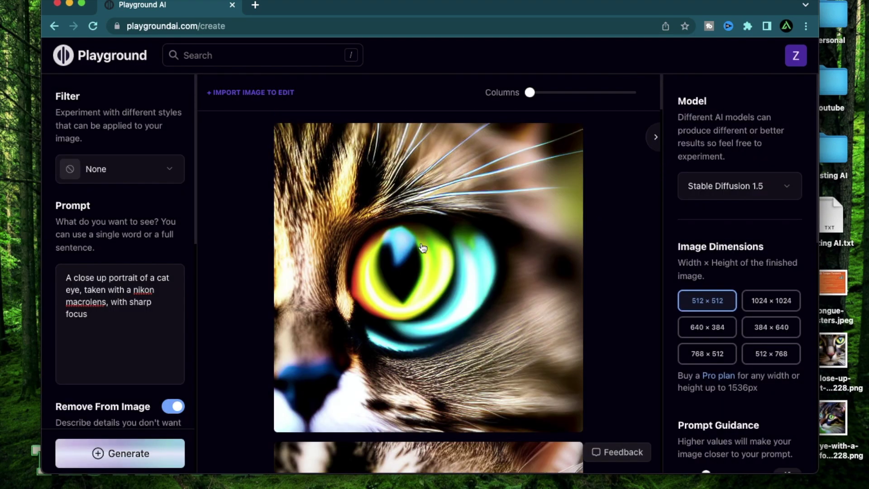
scroll(422, 237, "down", 5)
scroll(368, 276, "up", 5)
scroll(605, 327, "down", 15)
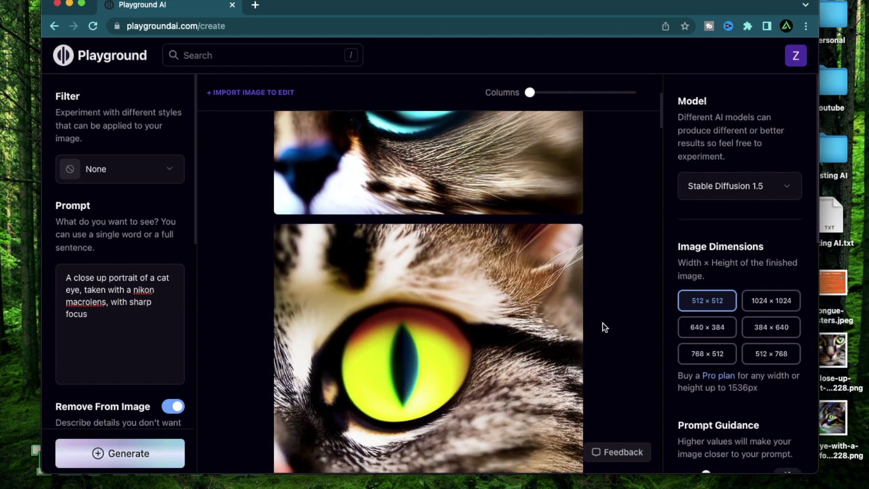
scroll(605, 327, "down", 15)
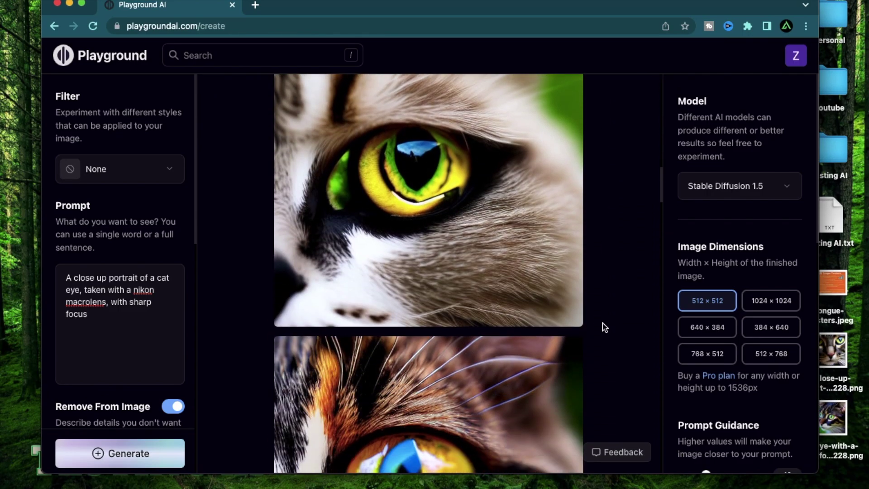
scroll(605, 327, "down", 15)
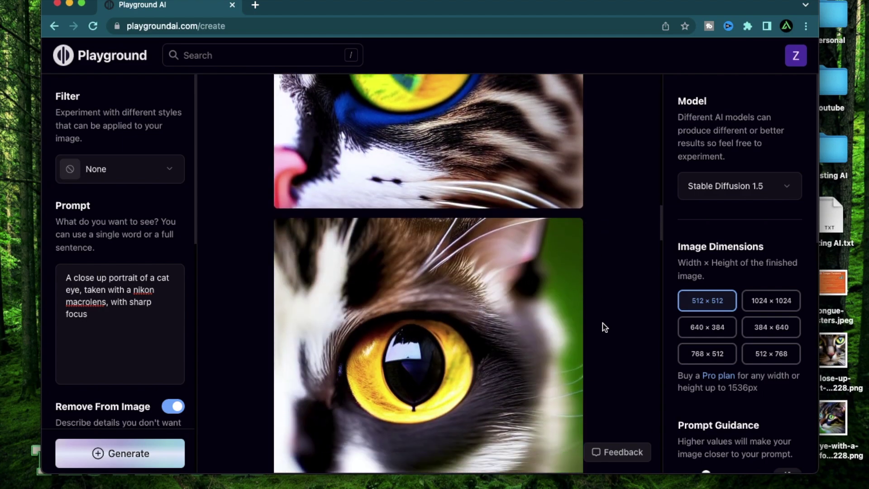
scroll(605, 327, "down", 5)
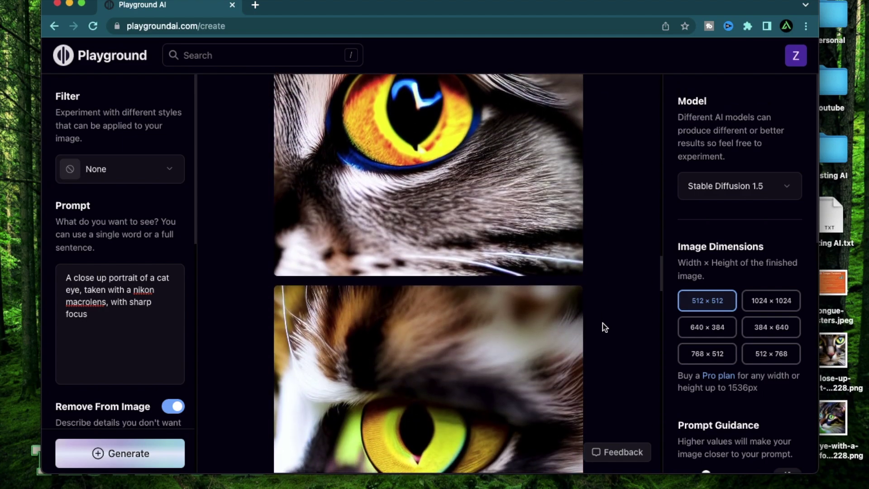
scroll(605, 326, "down", 7)
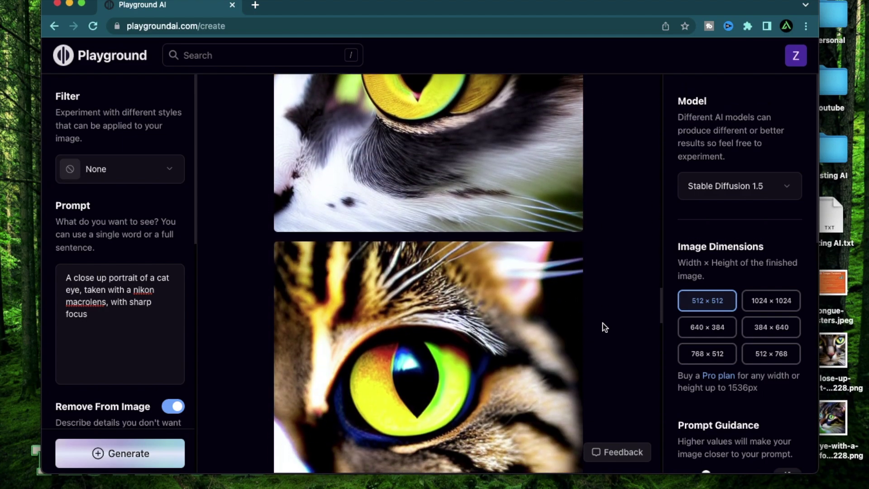
scroll(605, 326, "down", 4)
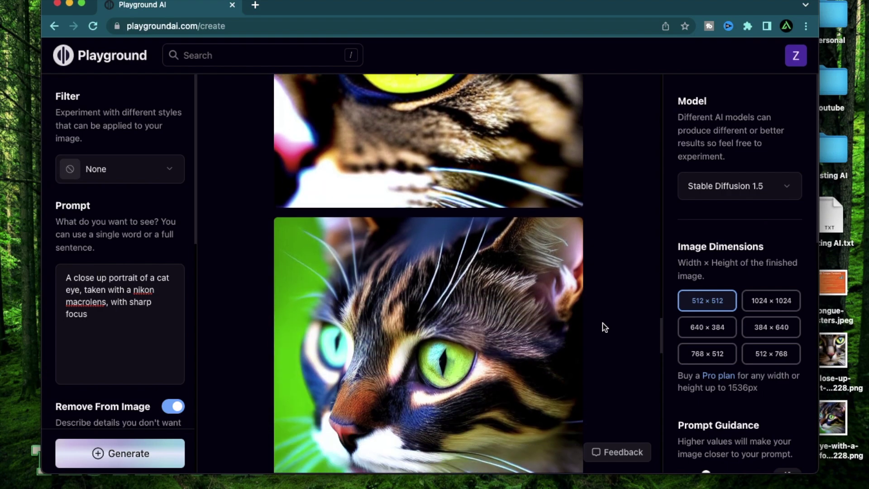
scroll(604, 326, "down", 5)
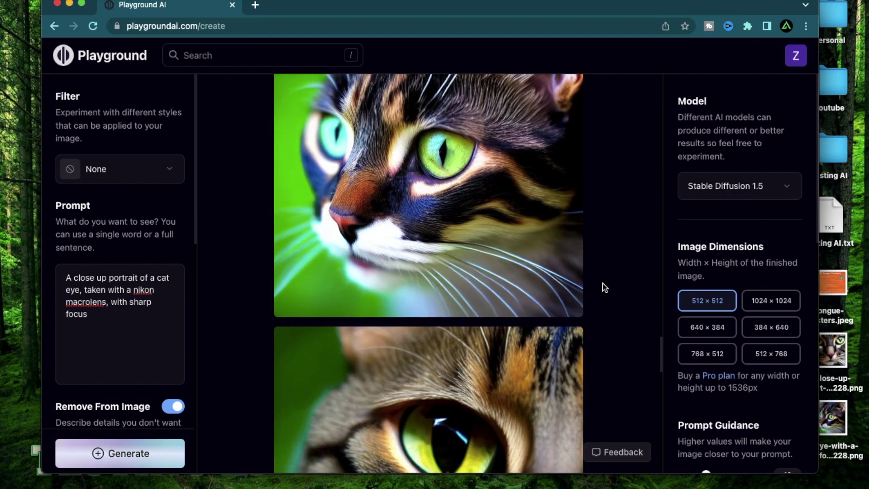